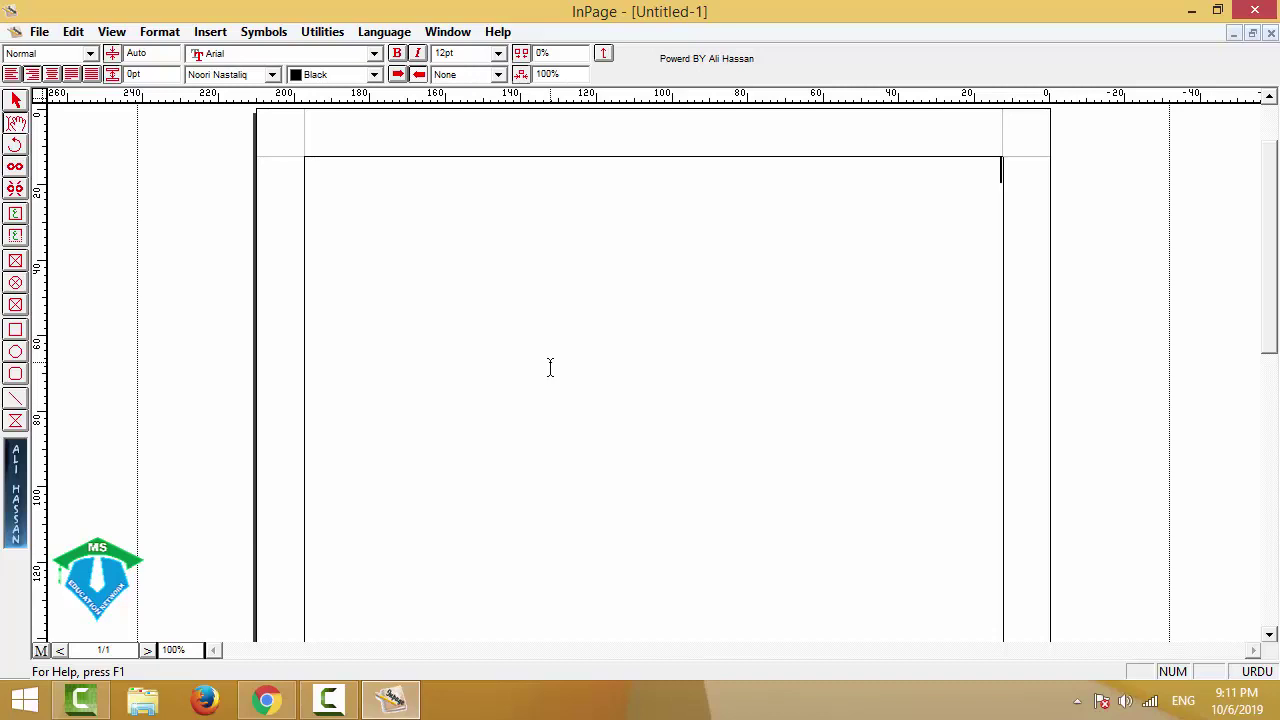
Set three evenly spaced tab stops about 45 mm apart on the first line of the text frame.
click(160, 33)
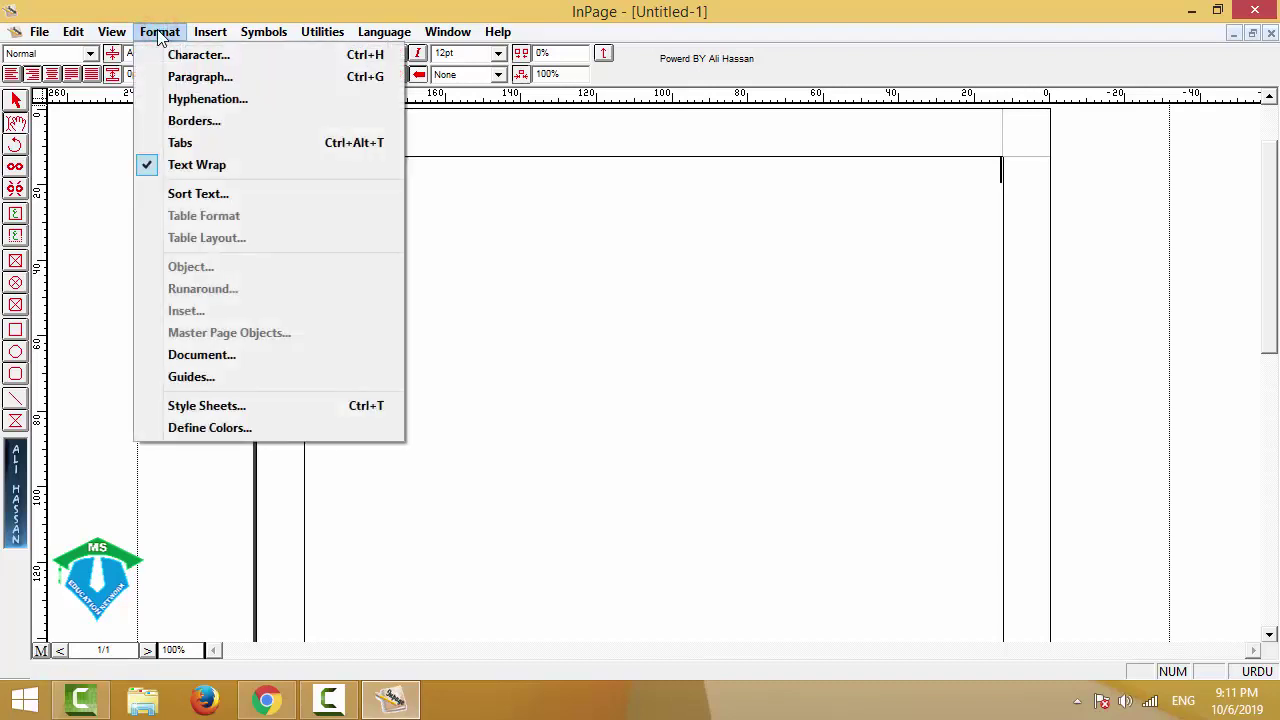
click(230, 149)
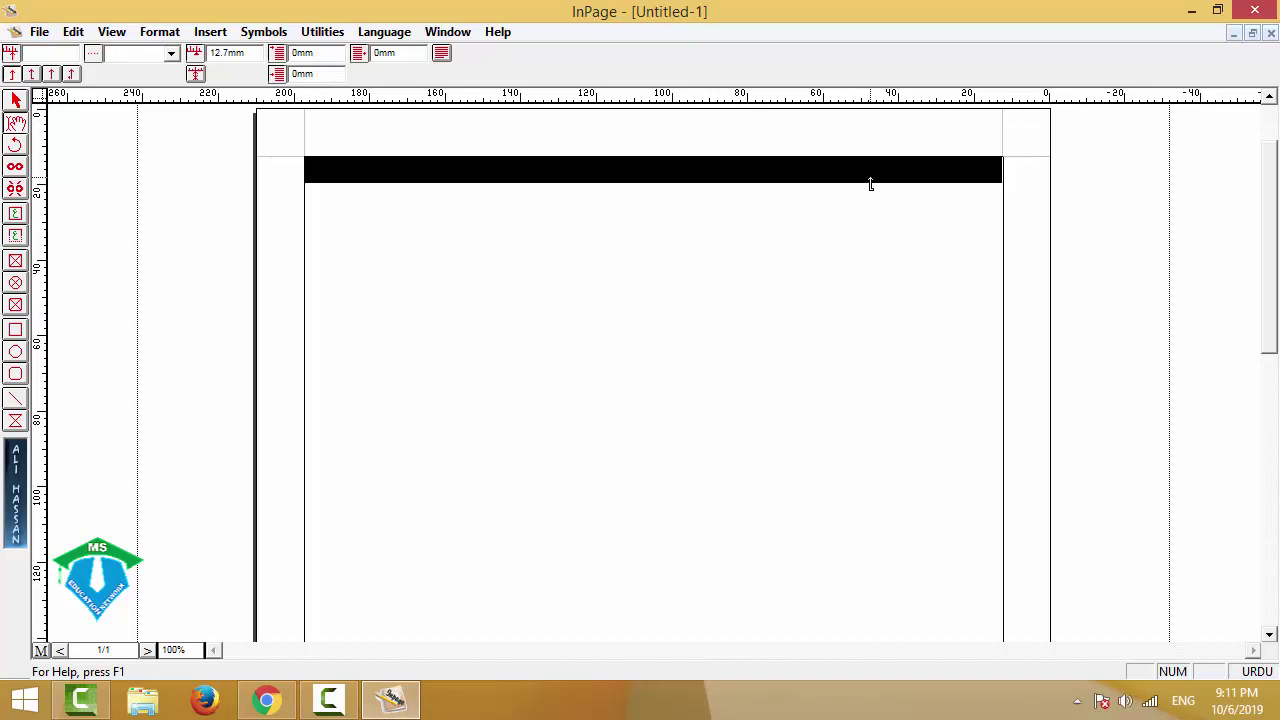
click(799, 172)
click(628, 172)
click(477, 170)
drag(801, 163, 821, 165)
drag(628, 172, 648, 167)
click(13, 102)
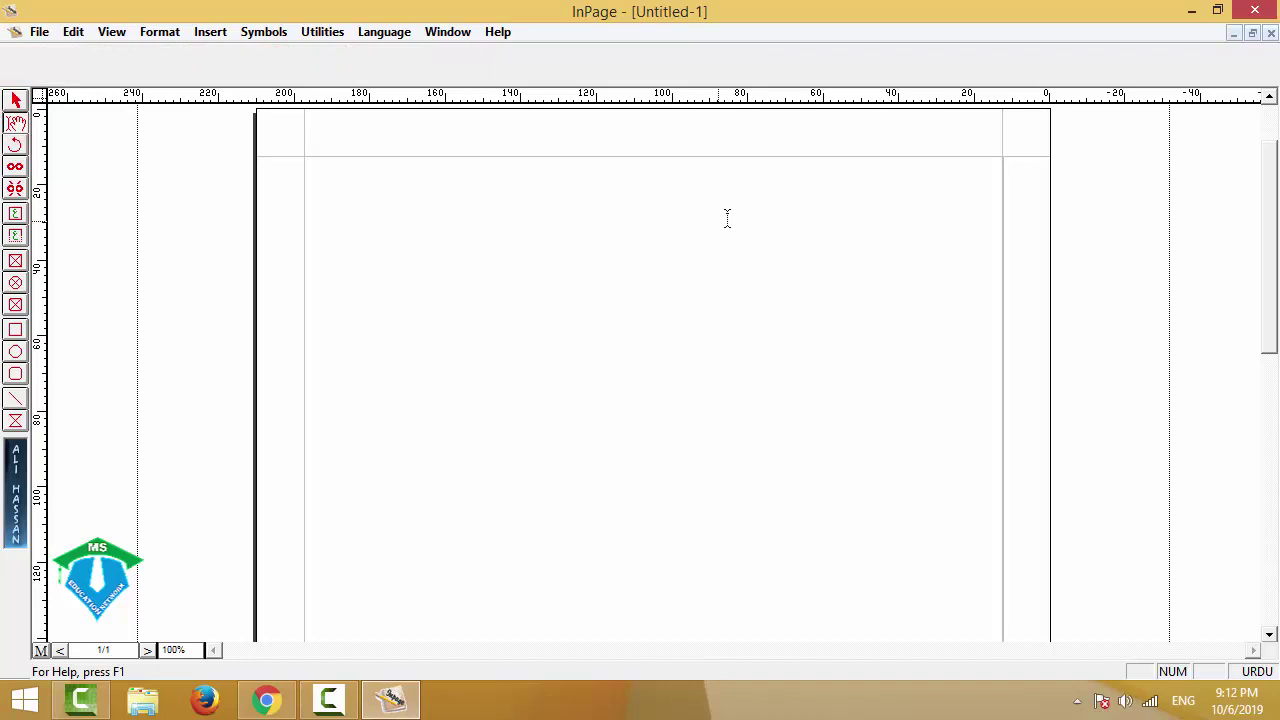
Begin the first line of the page's text with the question number ۱).
click(887, 186)
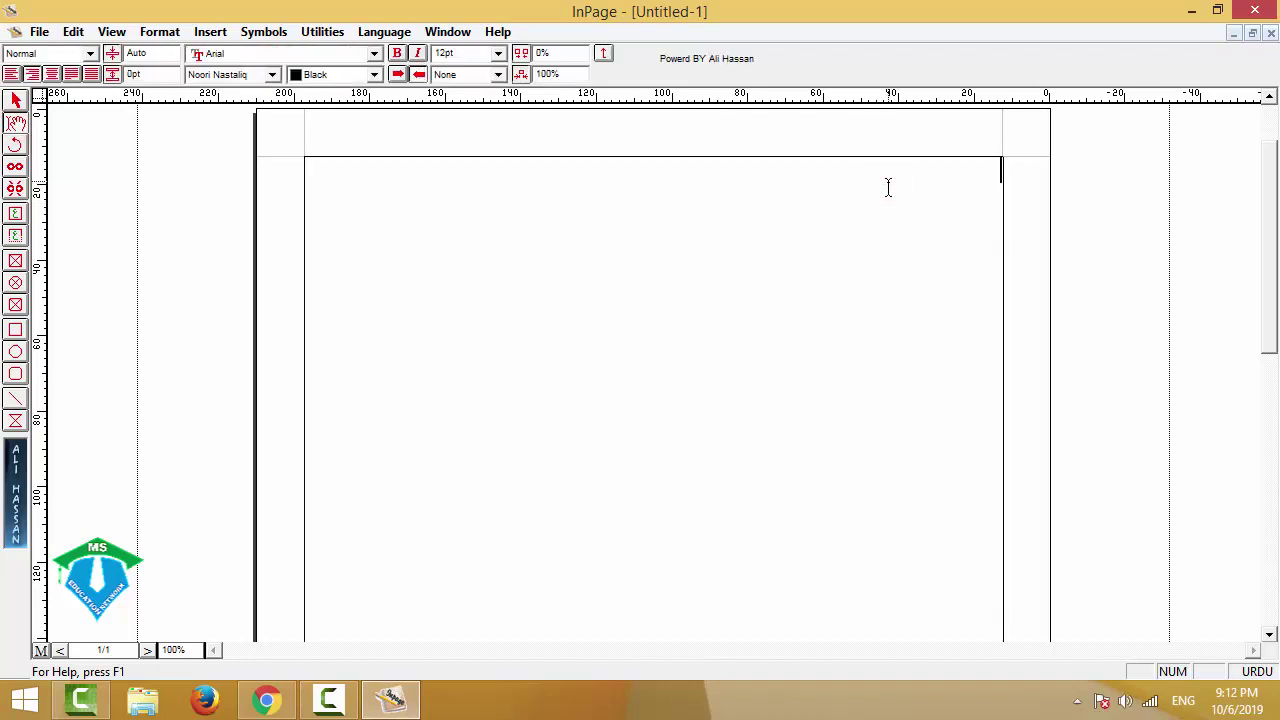
key(F6)
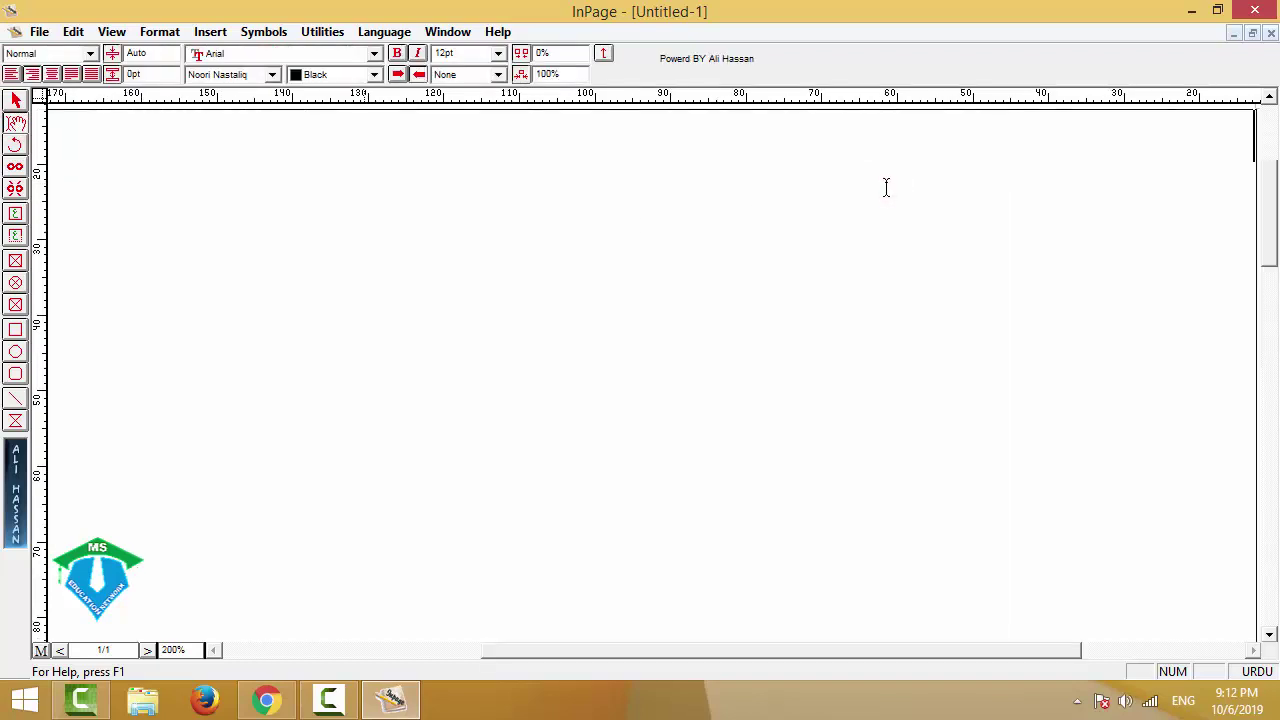
drag(968, 303, 960, 312)
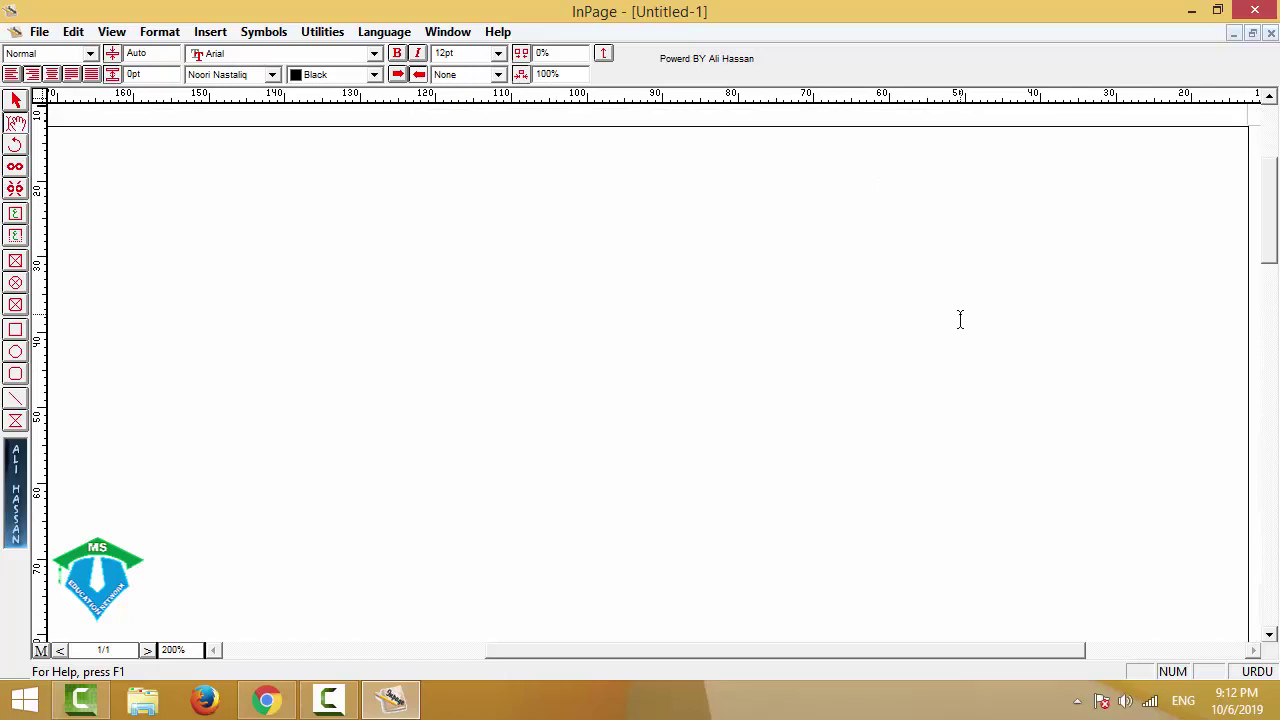
text(ا)
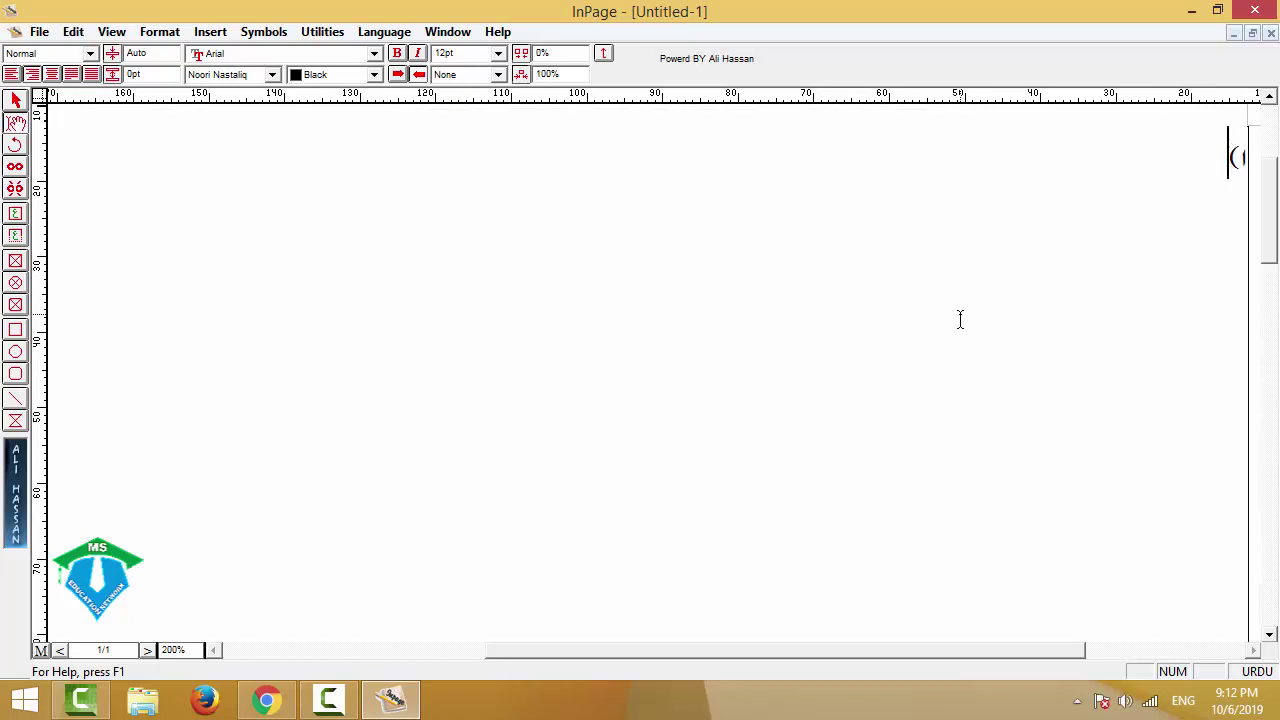
Save the document to the Desktop as "wrlD TriD ldjf" in the InPage file format.
key(ctrl+s)
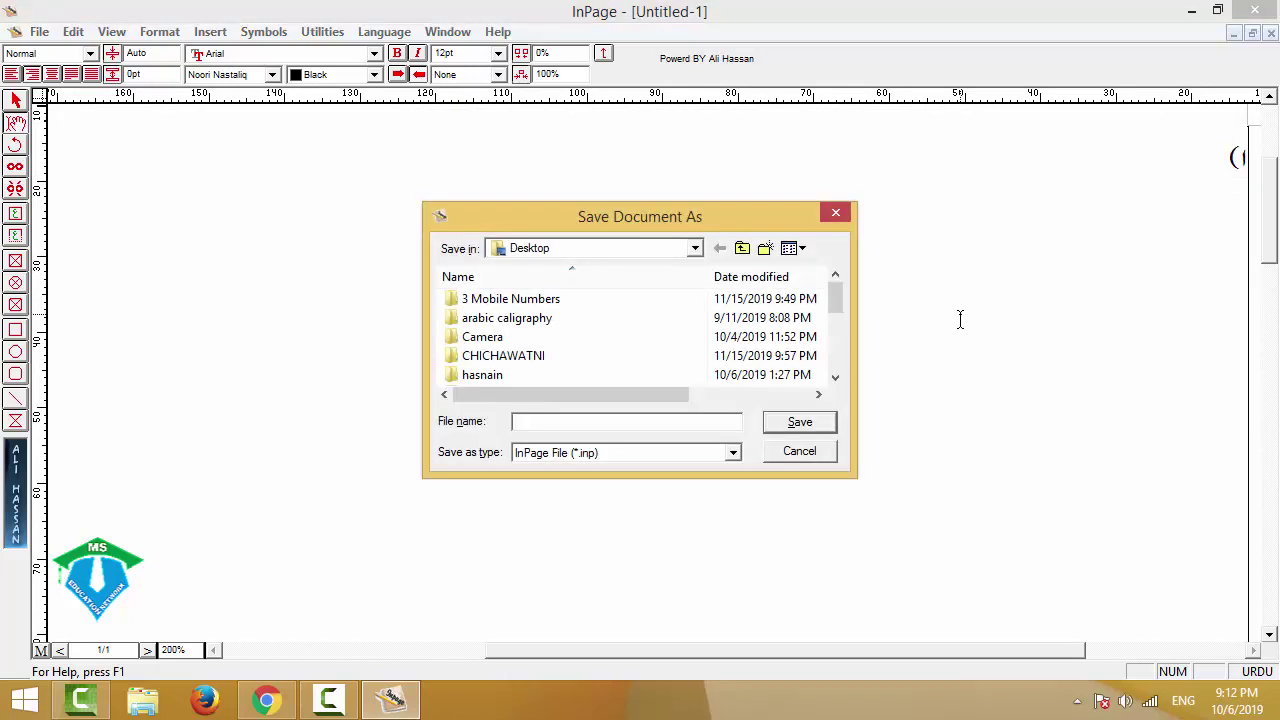
text(wrlD TriD ldjf)
key(Return)
Write the first question, "ورلڈ ٹریڈ سنٹر کا واقعہ کس ملک میں پیش آیا ؟", and start a new line.
text(ورلڈ)
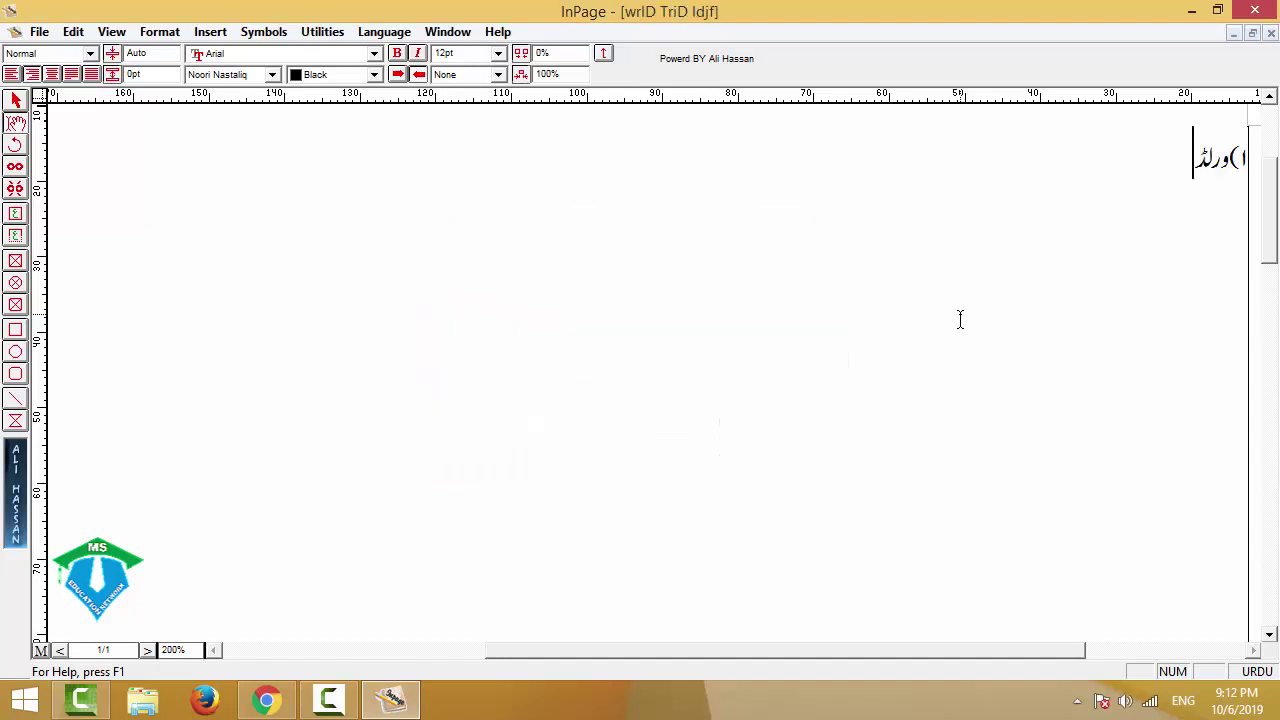
text( ٹریڈ سنٹر کا)
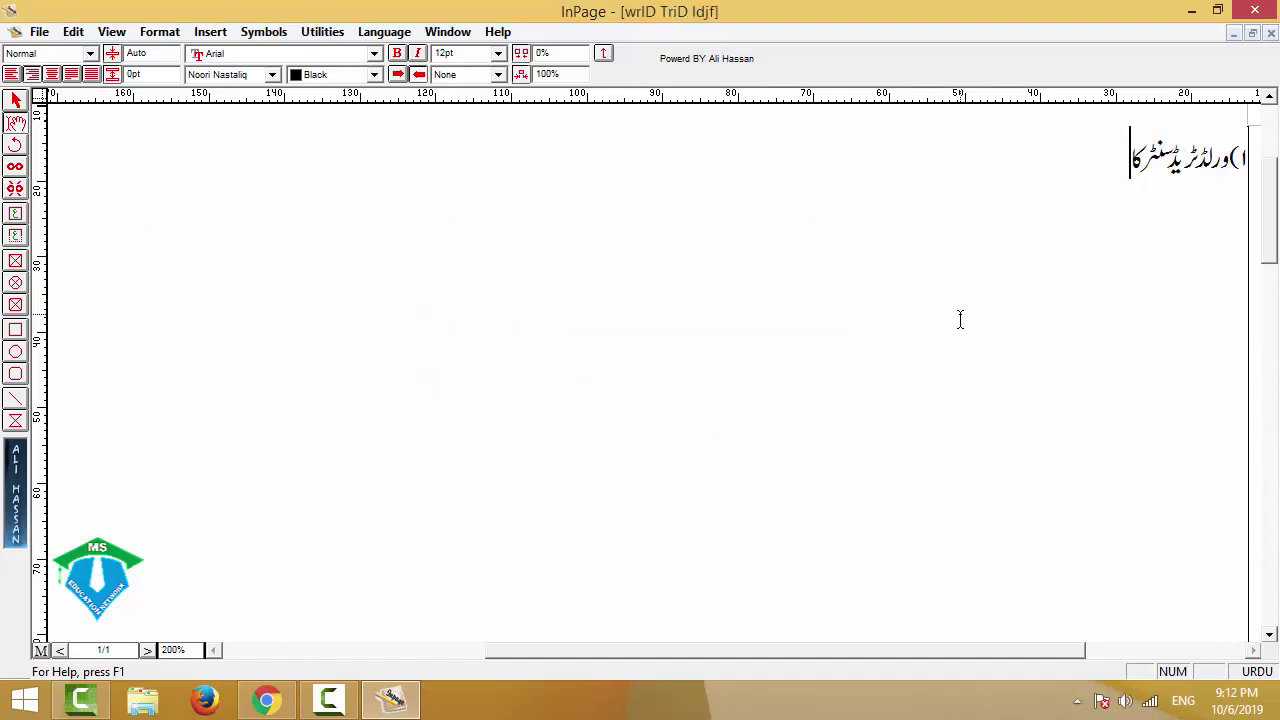
text( واقعہ کس ملک می)
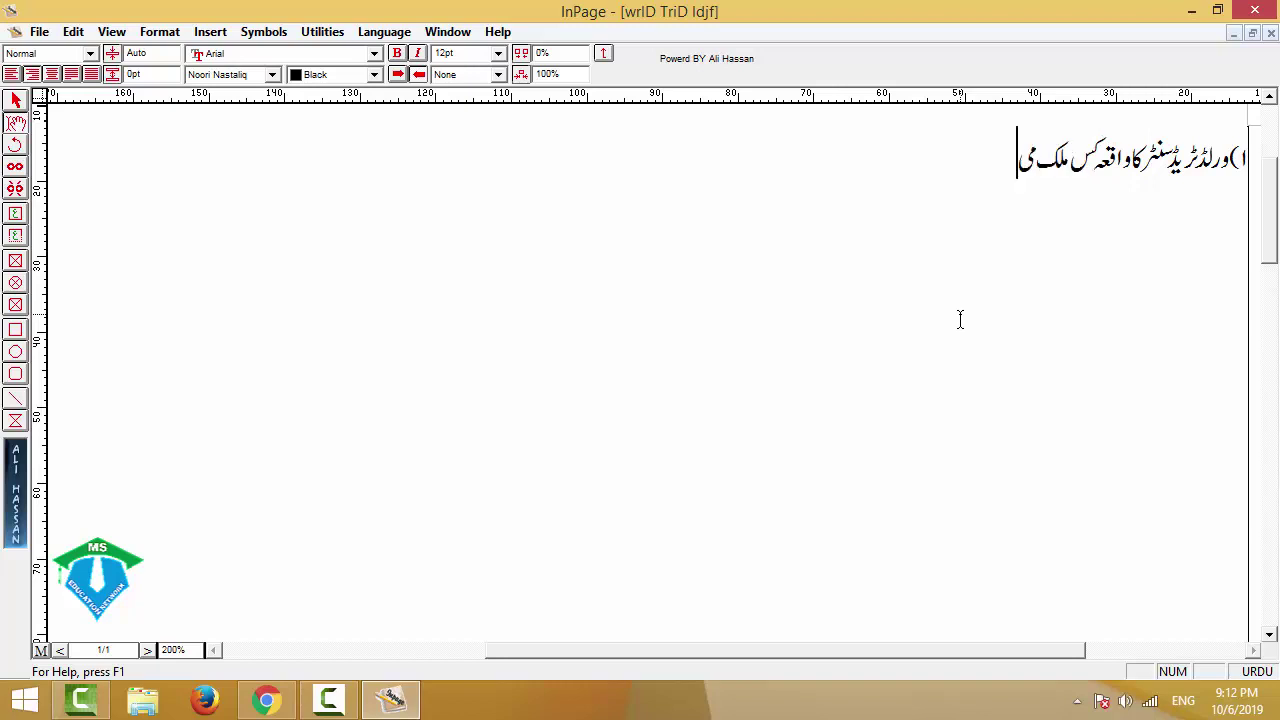
text(ں پیش آیا؟)
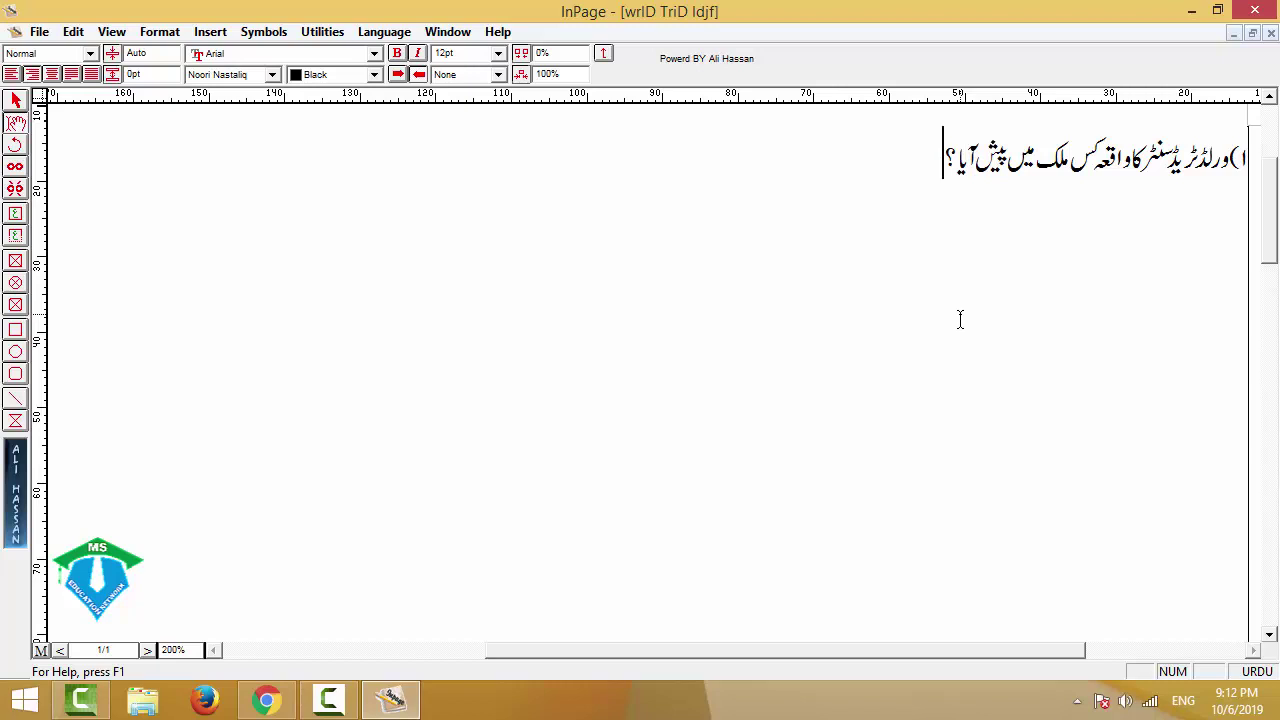
key(Return)
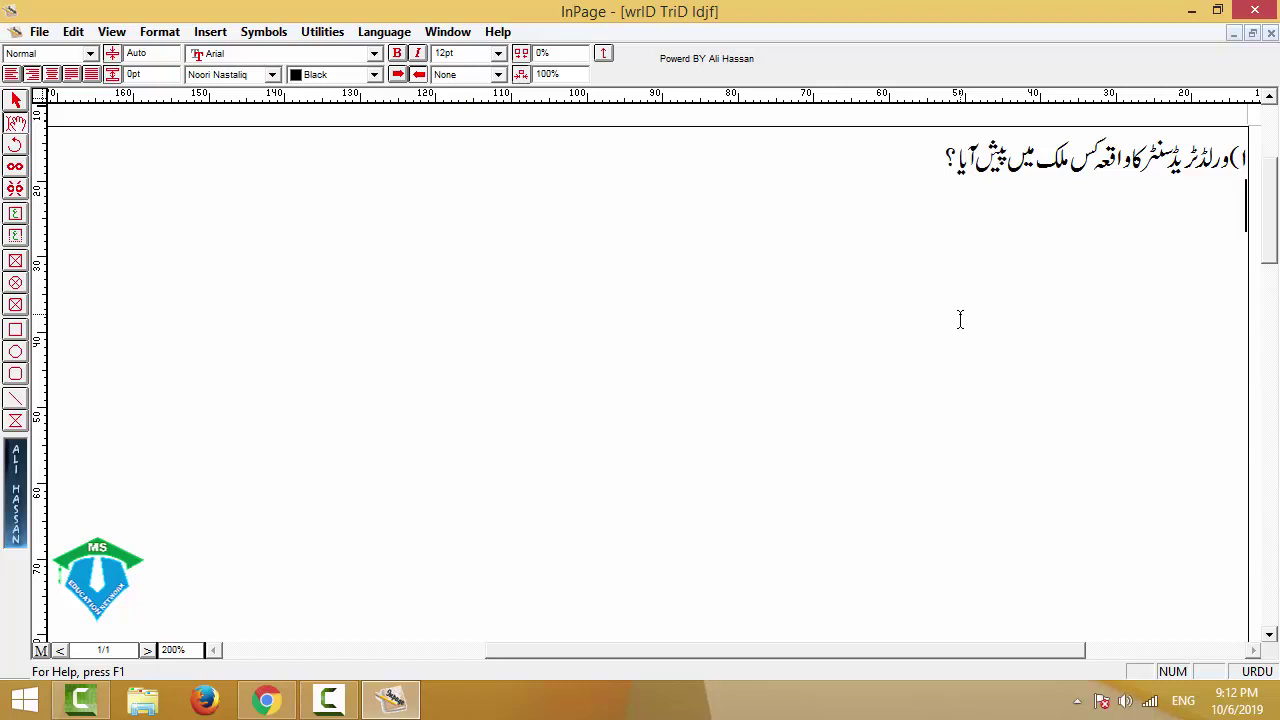
Enter the four option labels (الف), (ب), (ج) and (د) below the question, one at each tab position.
text((الف))
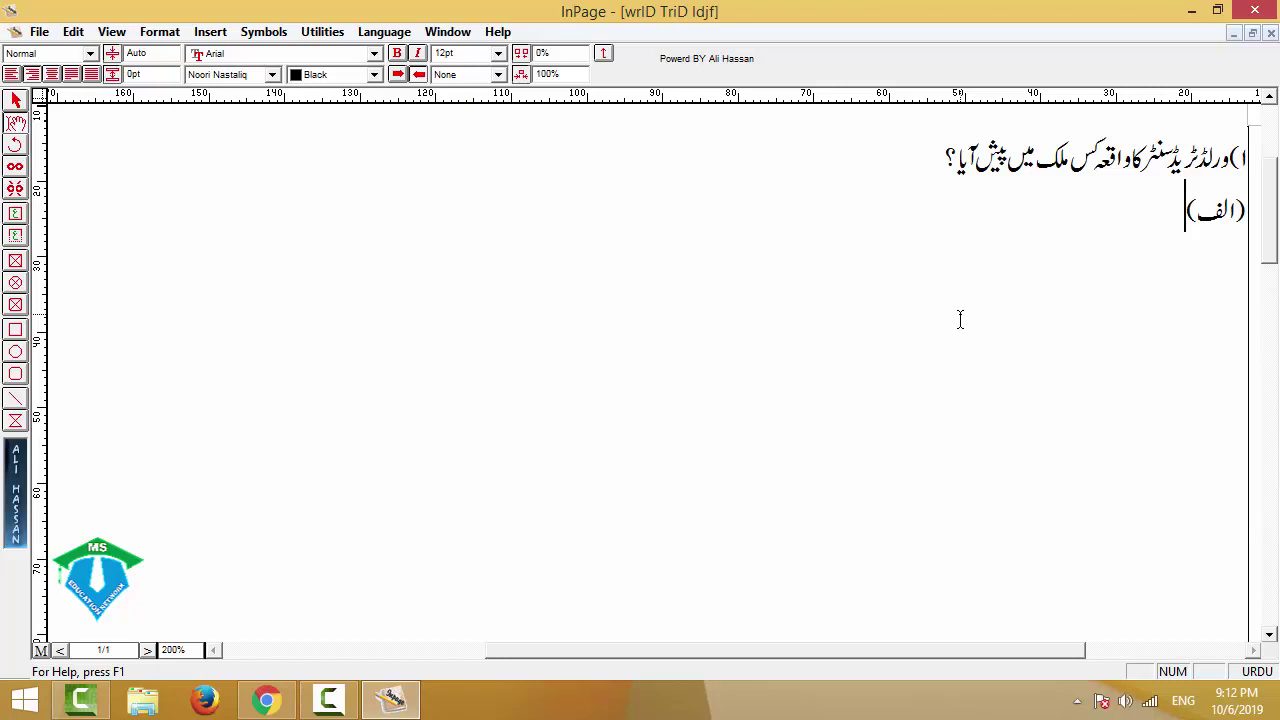
key(F10)
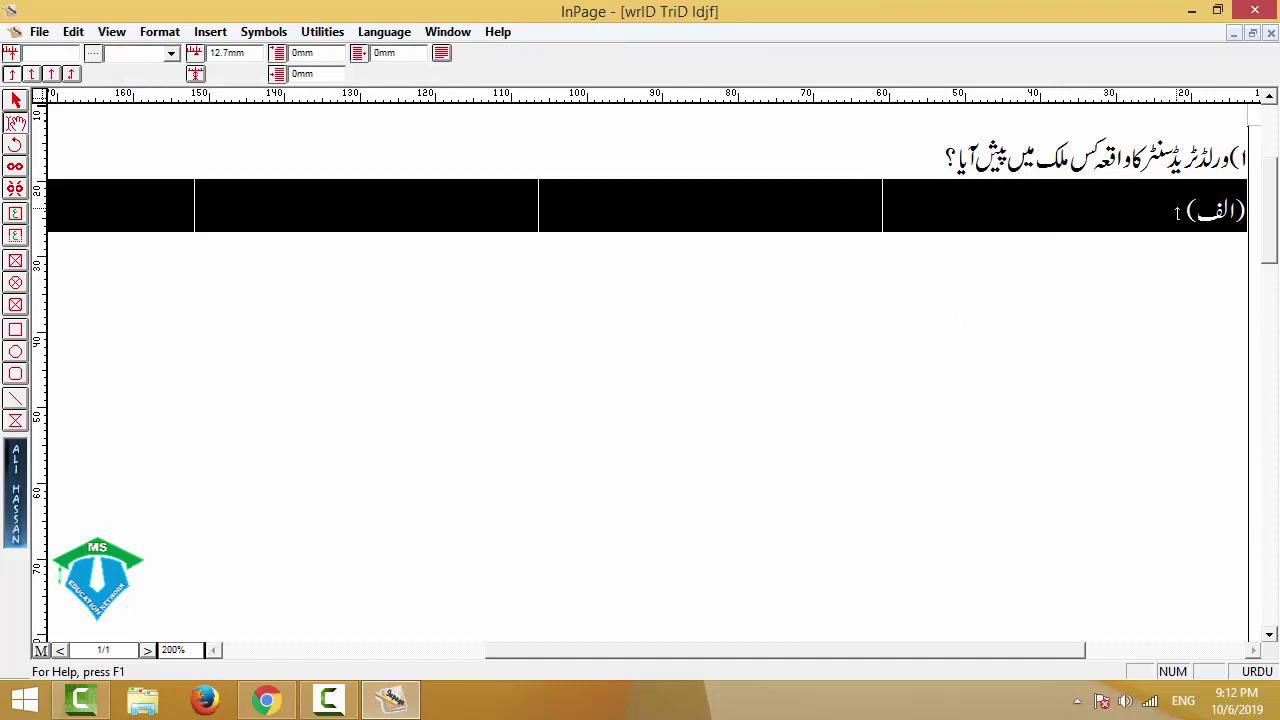
click(886, 192)
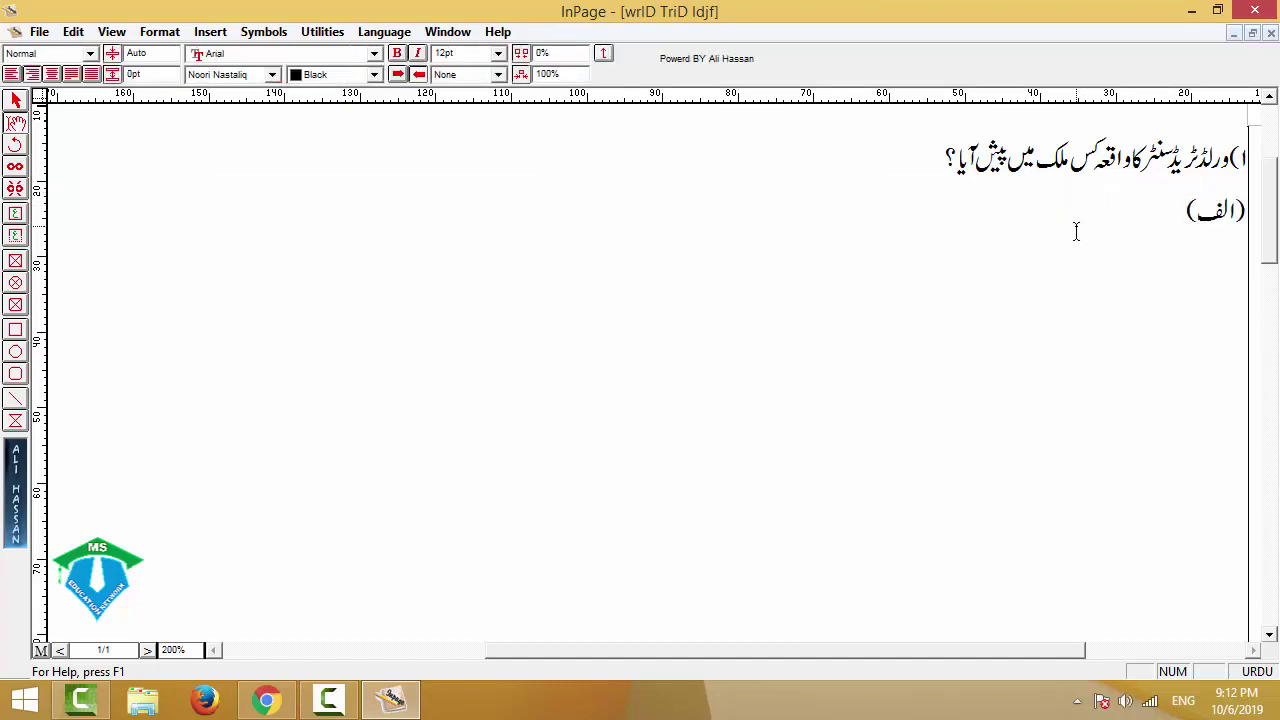
key(Tab)
text((ب))
click(1075, 231)
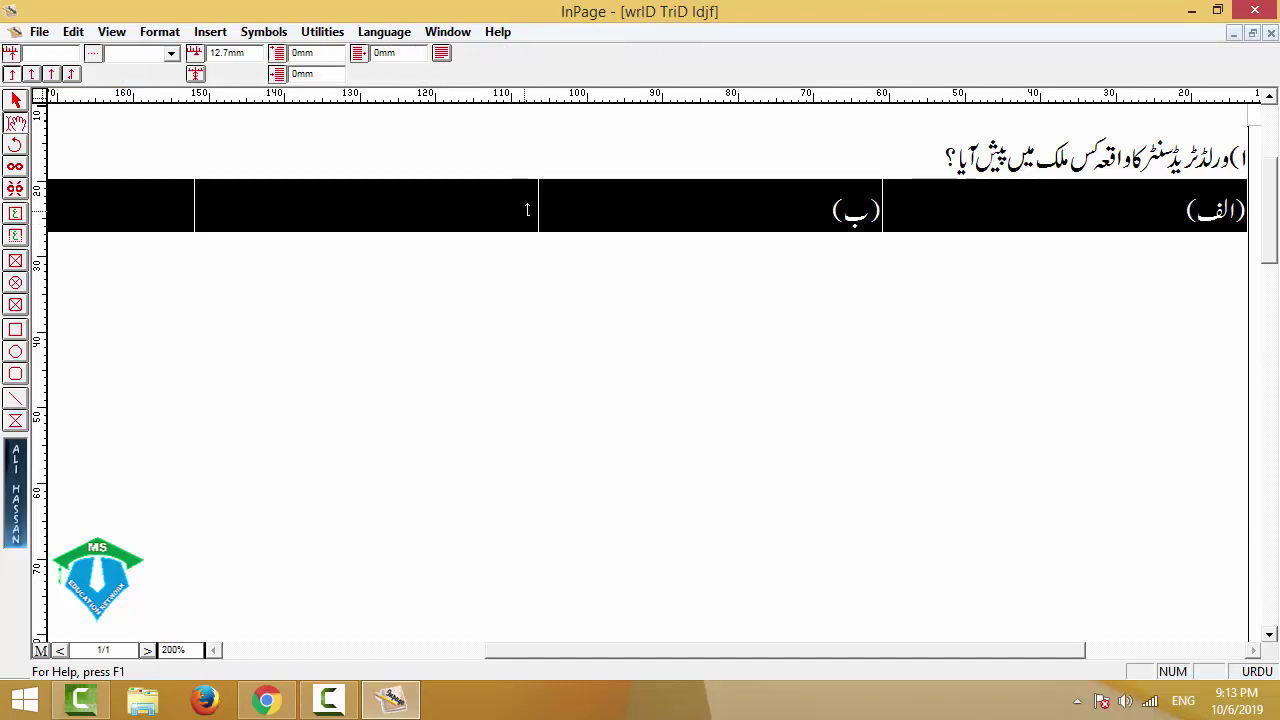
click(559, 231)
text((ج))
key(Tab)
text((د))
key(Return)
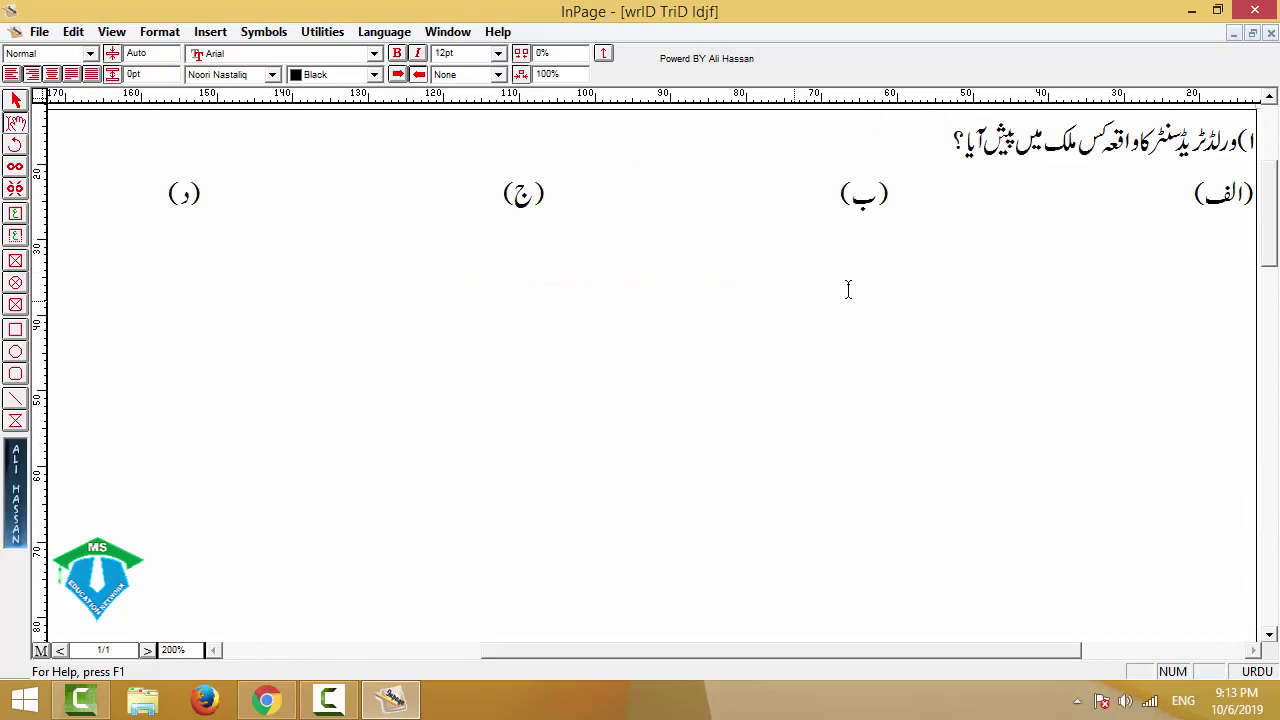
Test the tab spacing with filler text after the (الف) label, and erase that text again.
click(1157, 199)
text(پلکجدلف؛ک؛کف؛لکف؛دجلدفلجگلکف)
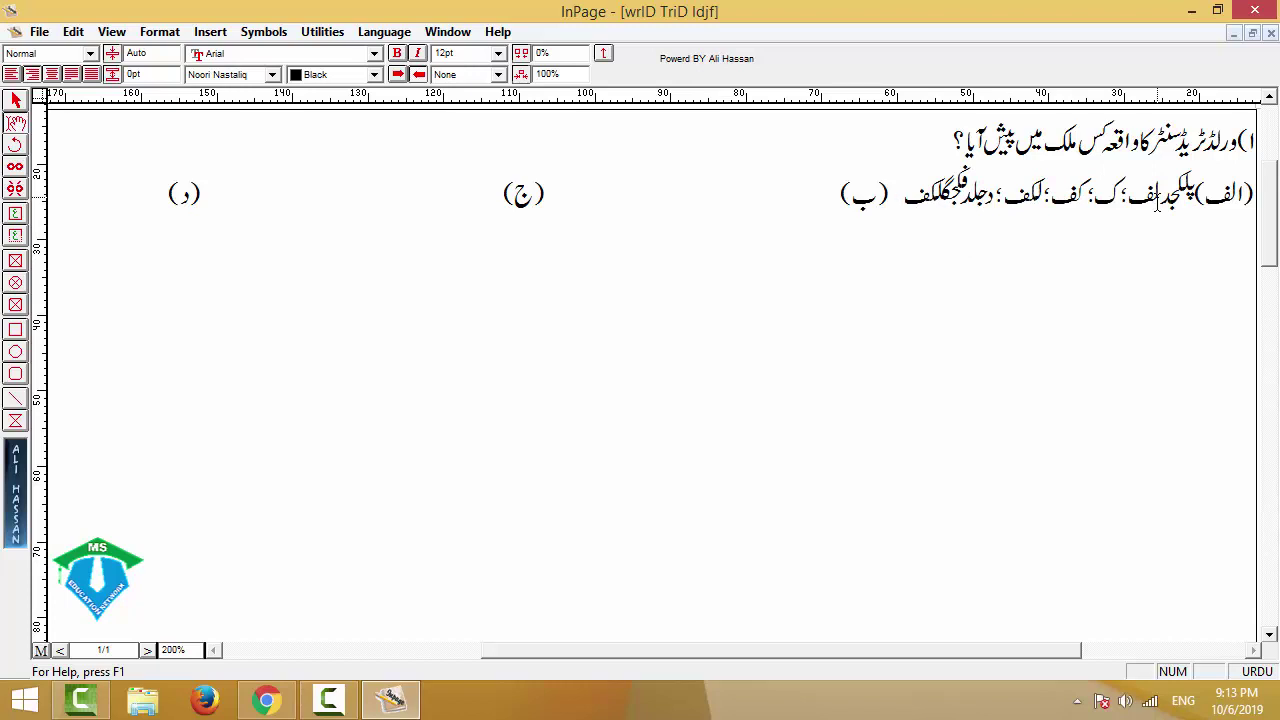
key(BackSpace)
key(BackSpace)
key(BackSpace)
key(BackSpace)
key(BackSpace)
key(BackSpace)
key(BackSpace)
key(BackSpace)
key(BackSpace)
key(BackSpace)
Try filler text after the (ب) and (ج) labels and delete it again.
click(838, 195)
text(ادفاسدفسدفاسدفاسدف)
click(486, 169)
text(اسدفاسدفسدفسداسد)
drag(332, 193, 503, 200)
key(Delete)
drag(626, 220, 840, 222)
key(Delete)
Copy the whole option-label line and paste it five times below the original.
drag(976, 202, 1258, 205)
key(ctrl+c)
key(Delete)
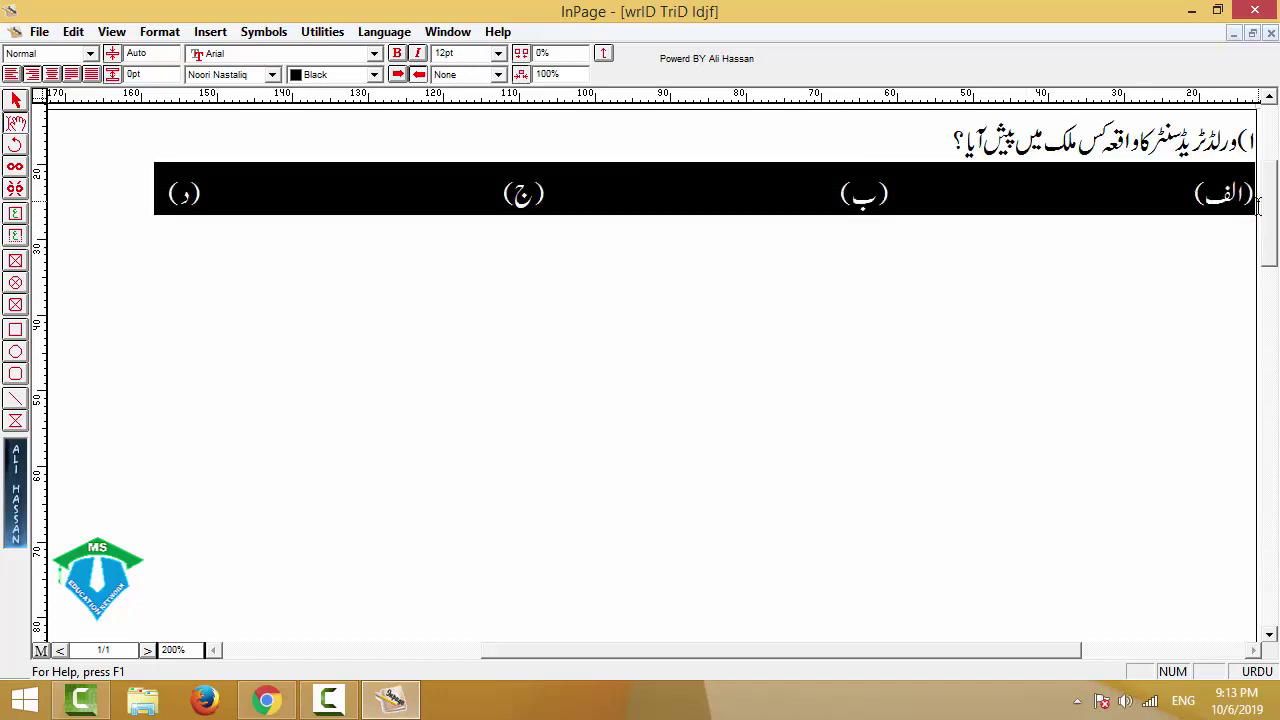
click(152, 204)
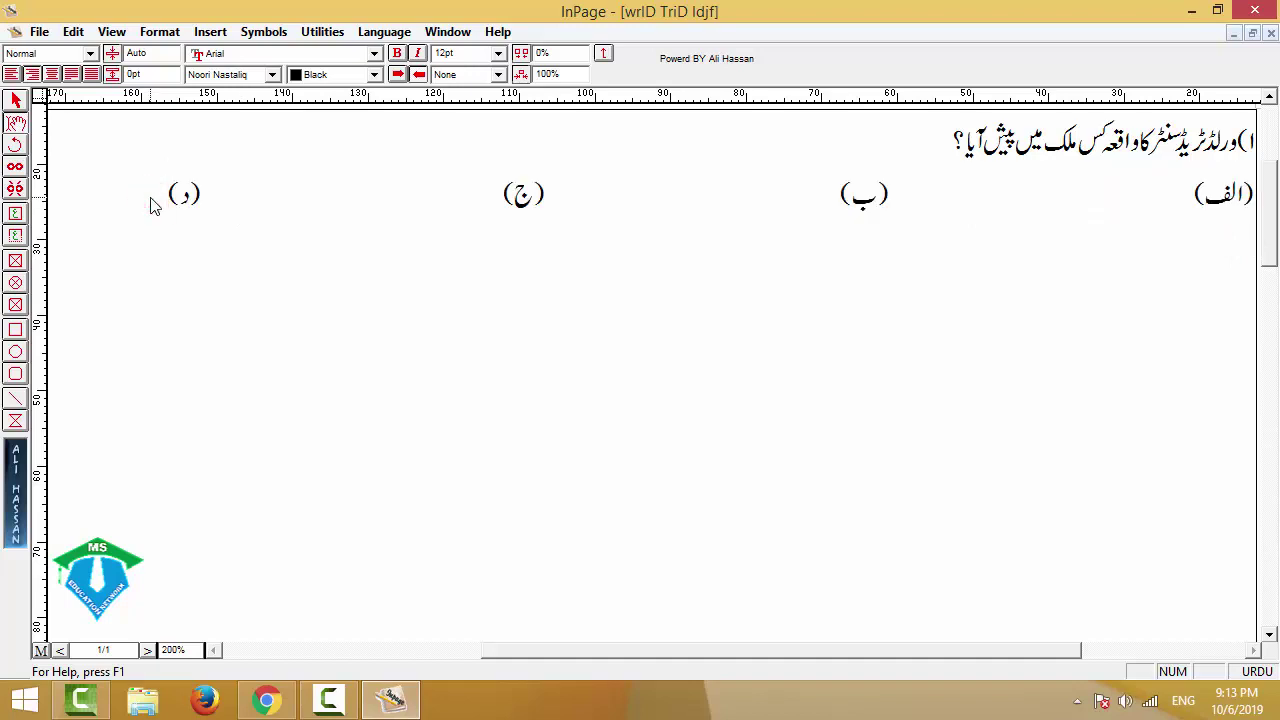
key(ctrl+v)
key(ctrl+v)
key(ctrl+v)
key(ctrl+v)
key(ctrl+v)
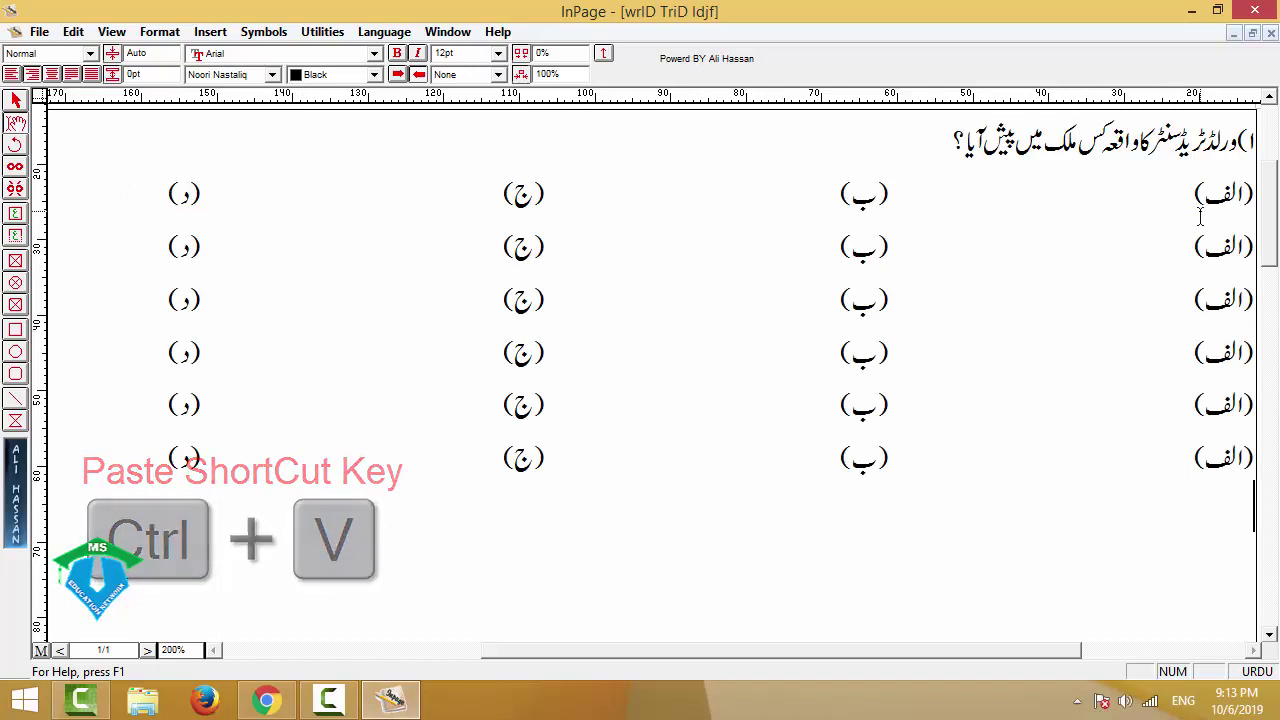
Delete the last pasted line of option labels.
click(1190, 298)
click(1190, 350)
click(1200, 402)
click(1203, 455)
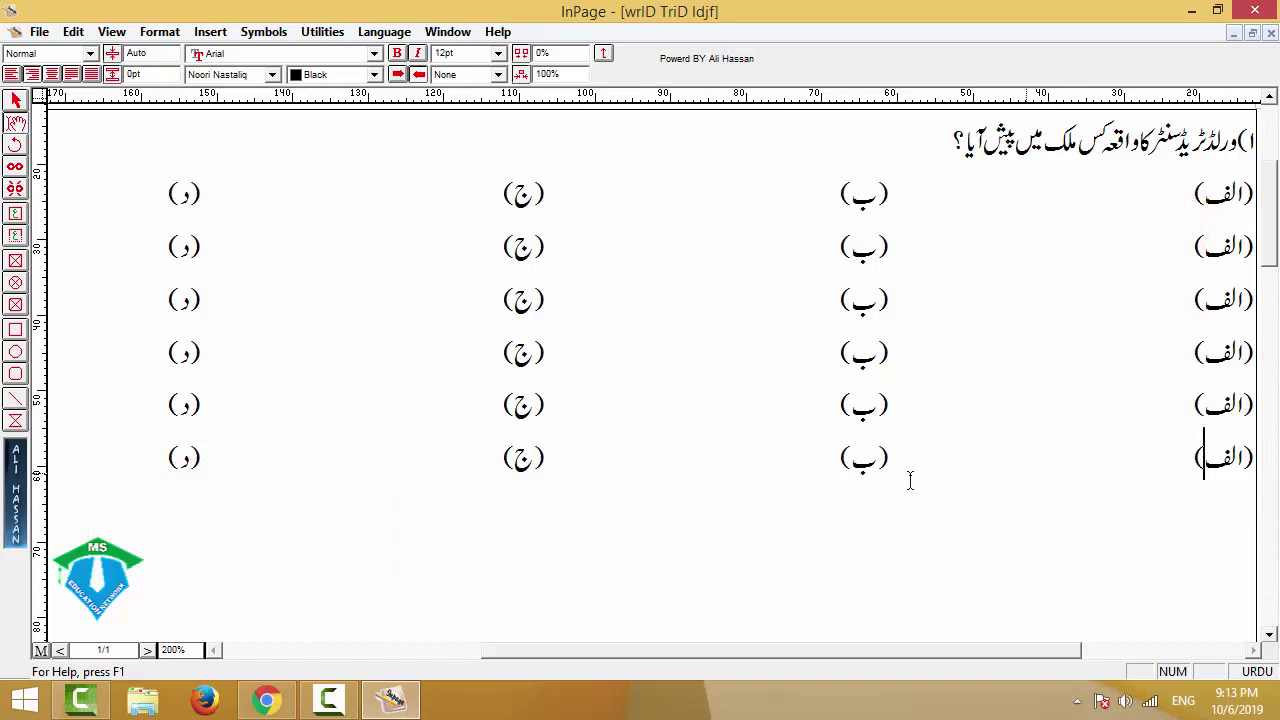
drag(134, 457, 1260, 462)
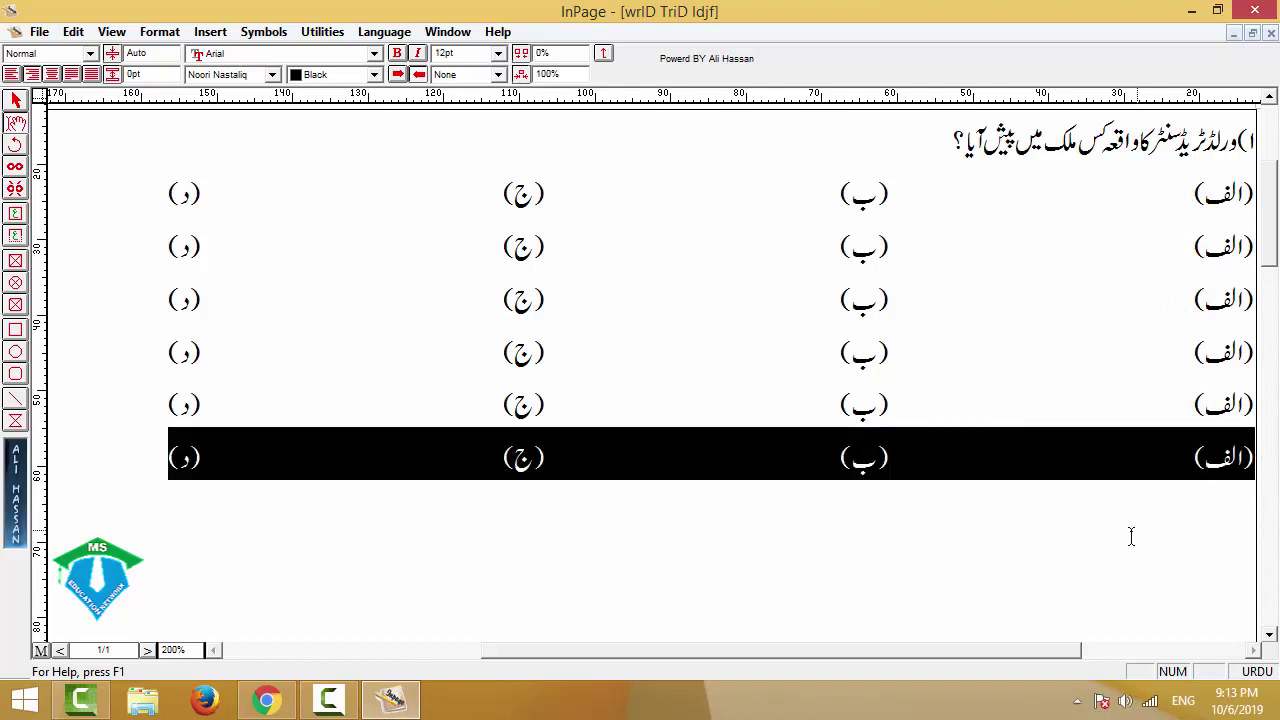
key(Delete)
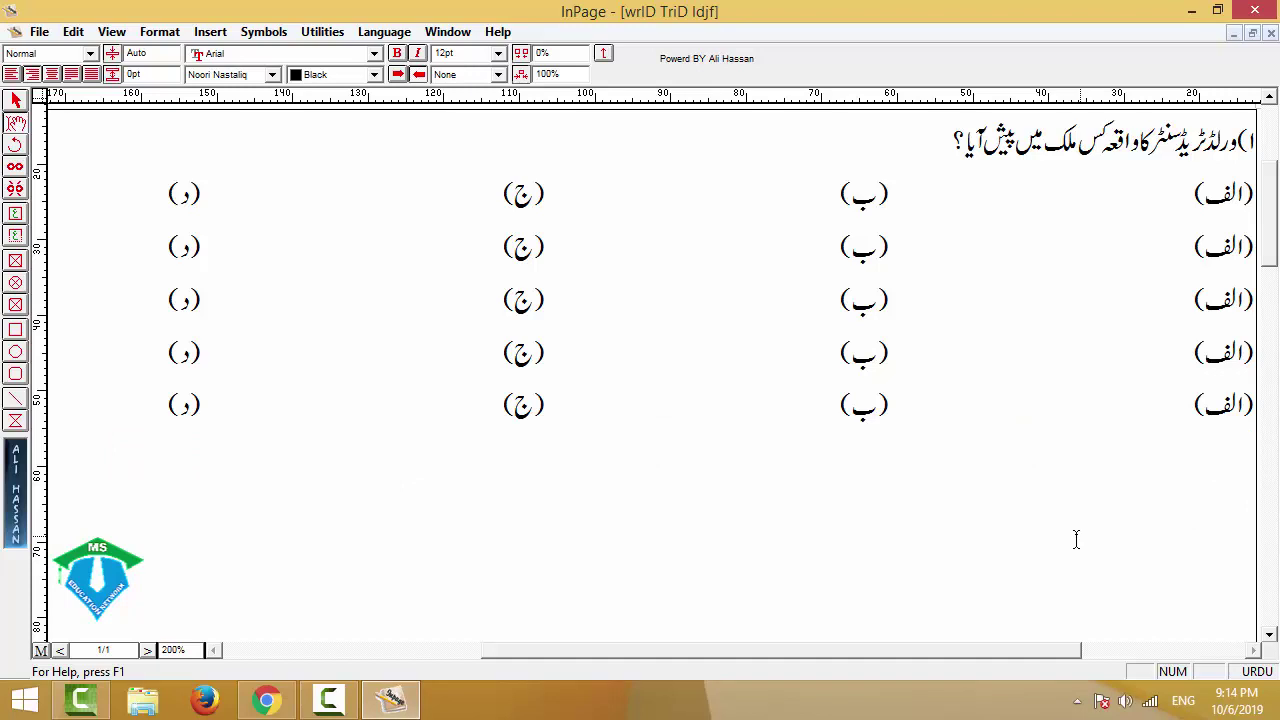
click(901, 139)
key(ctrl+Left)
click(1040, 158)
click(1020, 150)
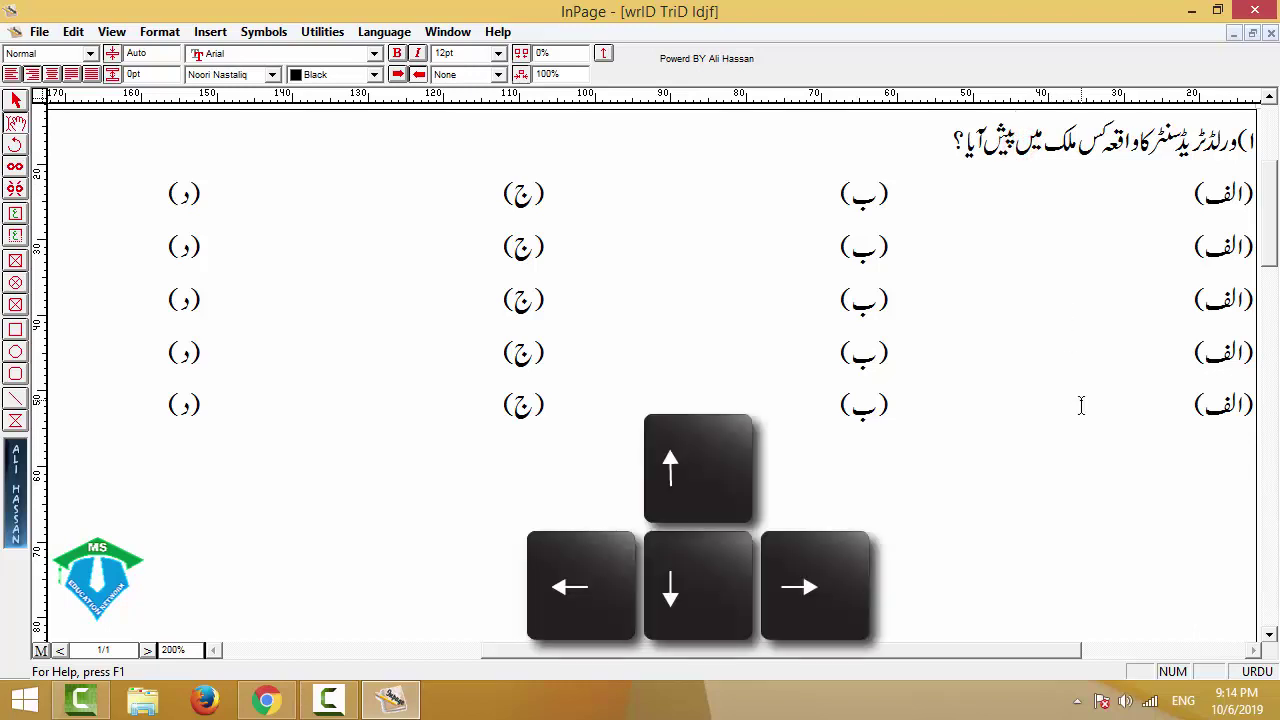
key(Left)
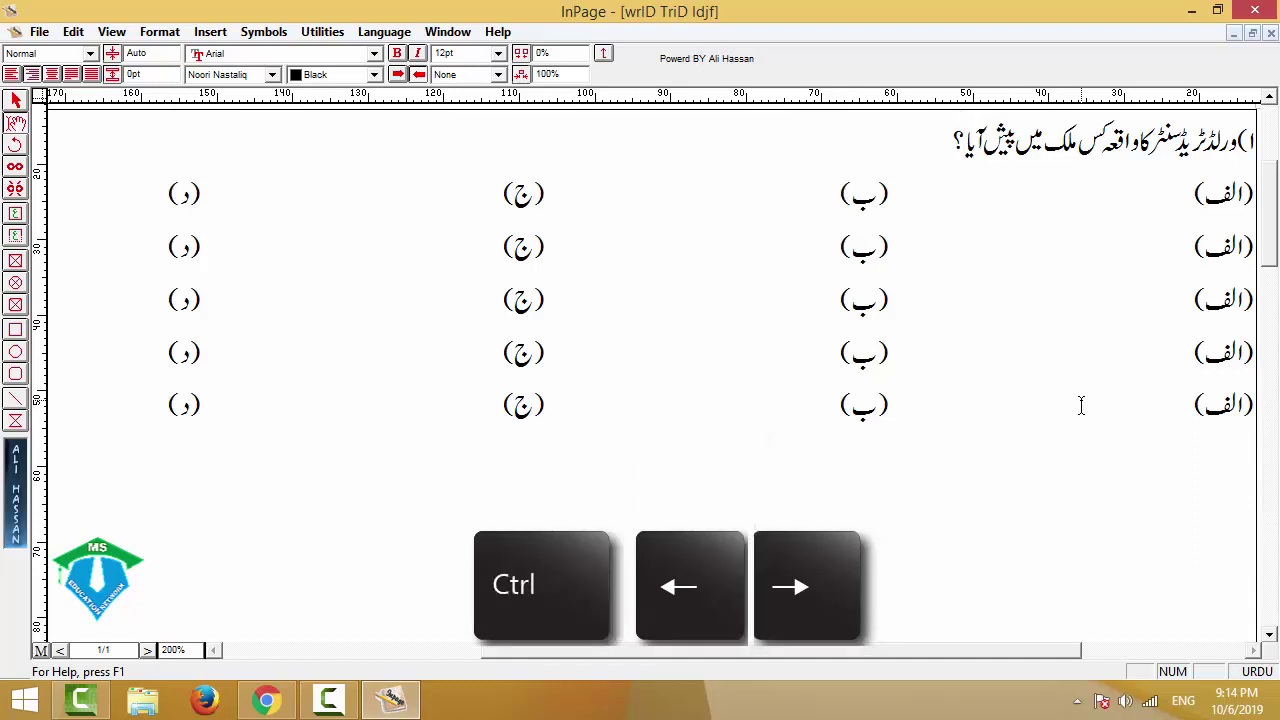
key(ctrl+Right)
key(ctrl+Right)
key(ctrl+Right)
key(ctrl+Right)
key(ctrl+Right)
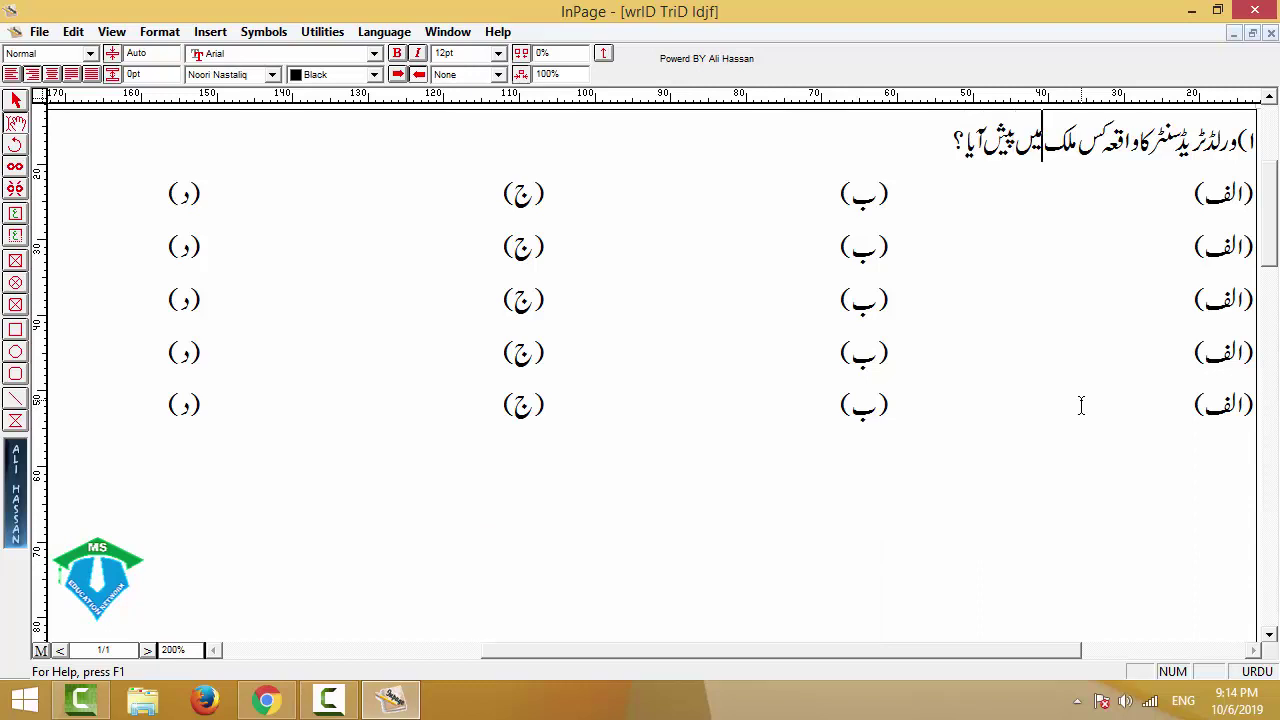
Fill in the first question's options (الف) with "برطانیہ" and (ب) with "فرانس".
click(953, 146)
key(ctrl+Left)
text(برطانیہ)
key(ctrl+Left)
key(ctrl+Left)
key(ctrl+Left)
text(فرانس)
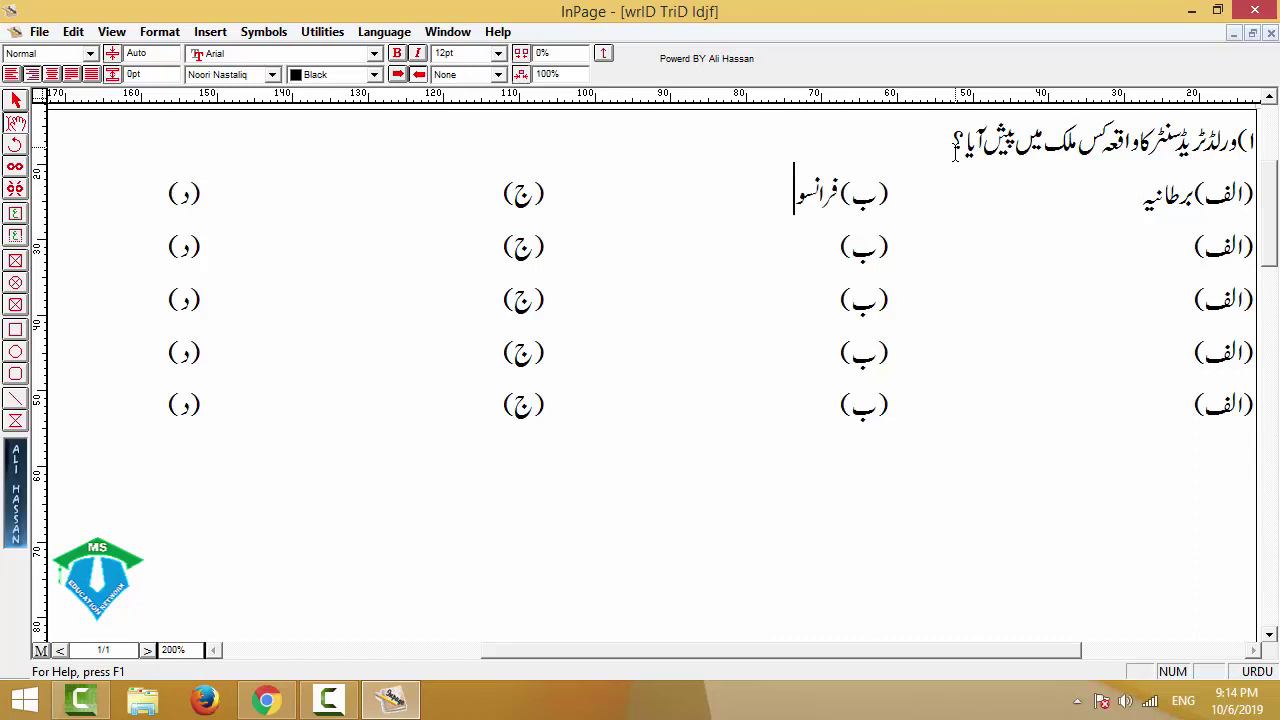
Fill in options (ج) with "امریکہ" and (د) with "جنوبی کوریا", and insert an empty line below.
key(ctrl+Left)
key(ctrl+Left)
text(امریکہ)
key(ctrl+Left)
key(ctrl+Left)
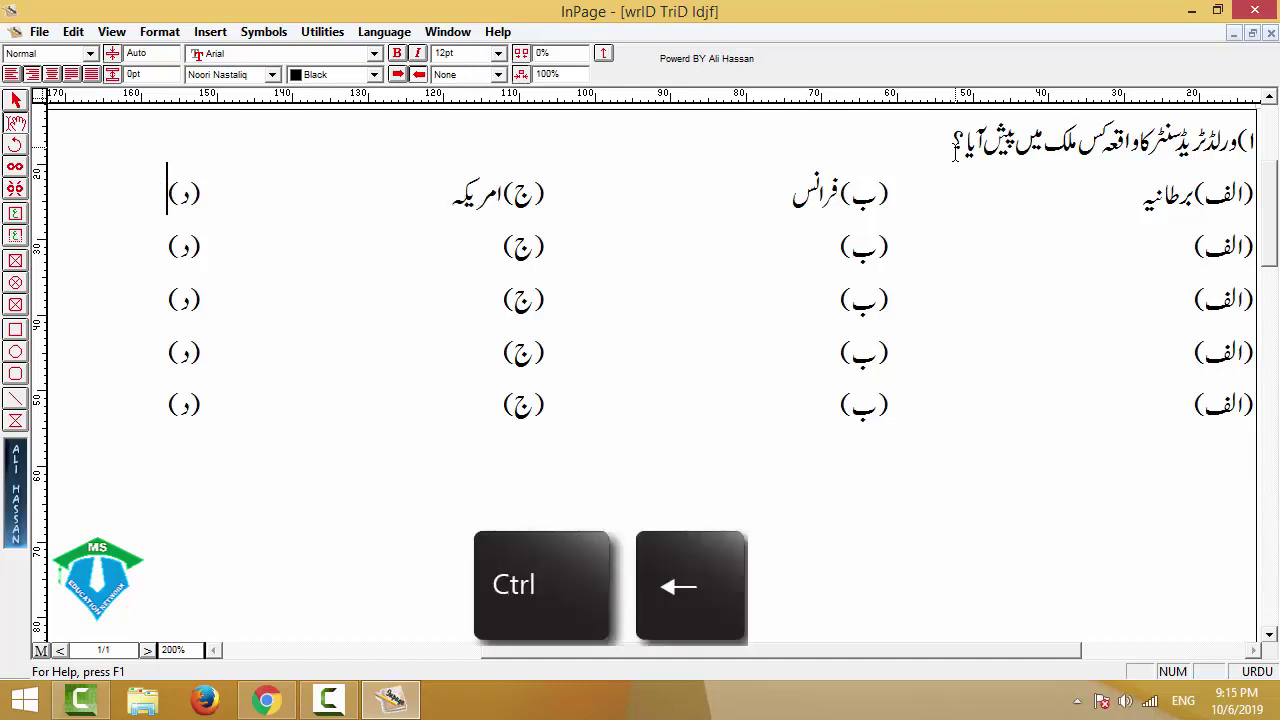
text(جنوبی)
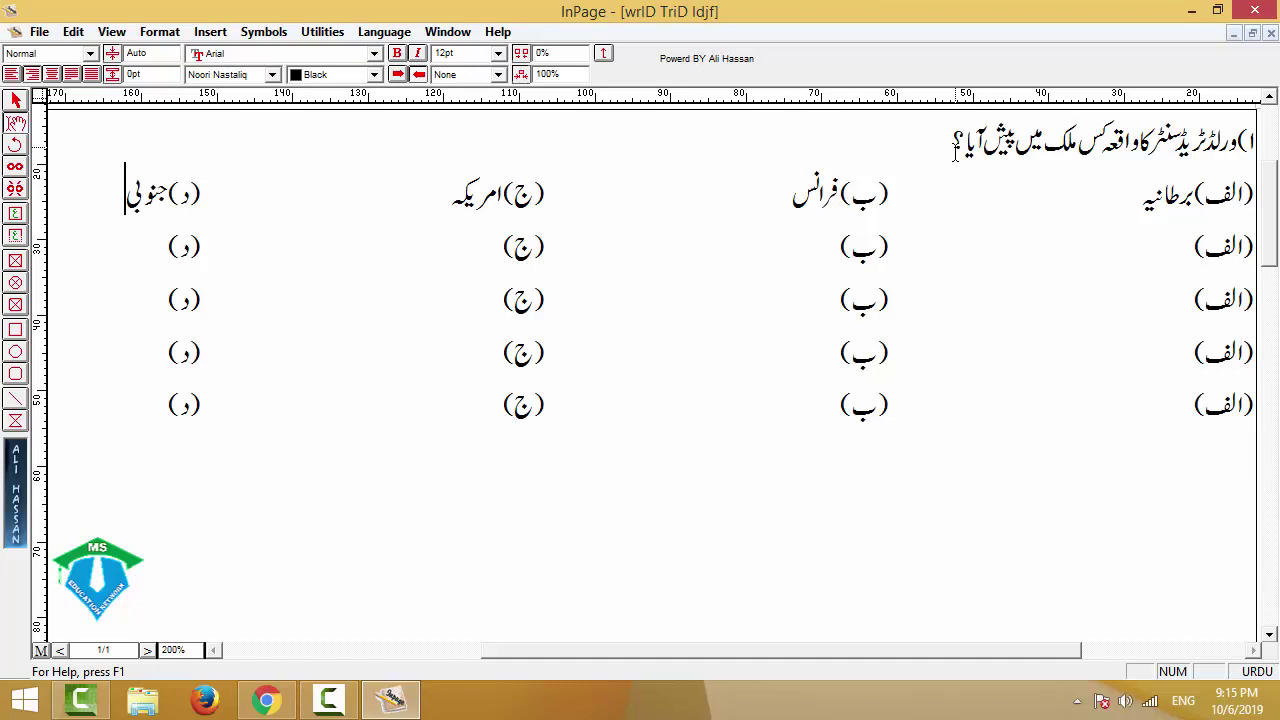
text( کوریا)
key(Return)
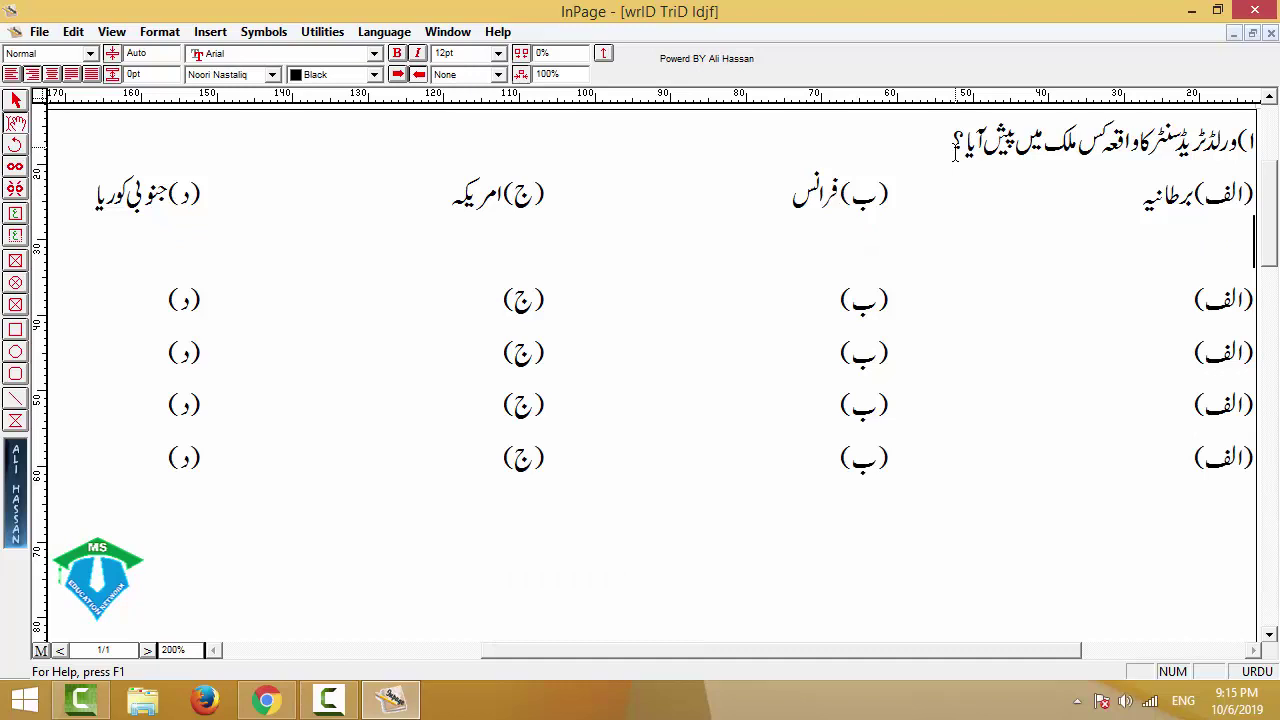
Write the second question, "۲) جنوری 2004ء میں سارک کانفرنس پاکستان کے کس شہر میں منعقد ہوئی ؟", with the year in English digits.
text(۲)جنوری)
key(ctrl+space)
text(2004)
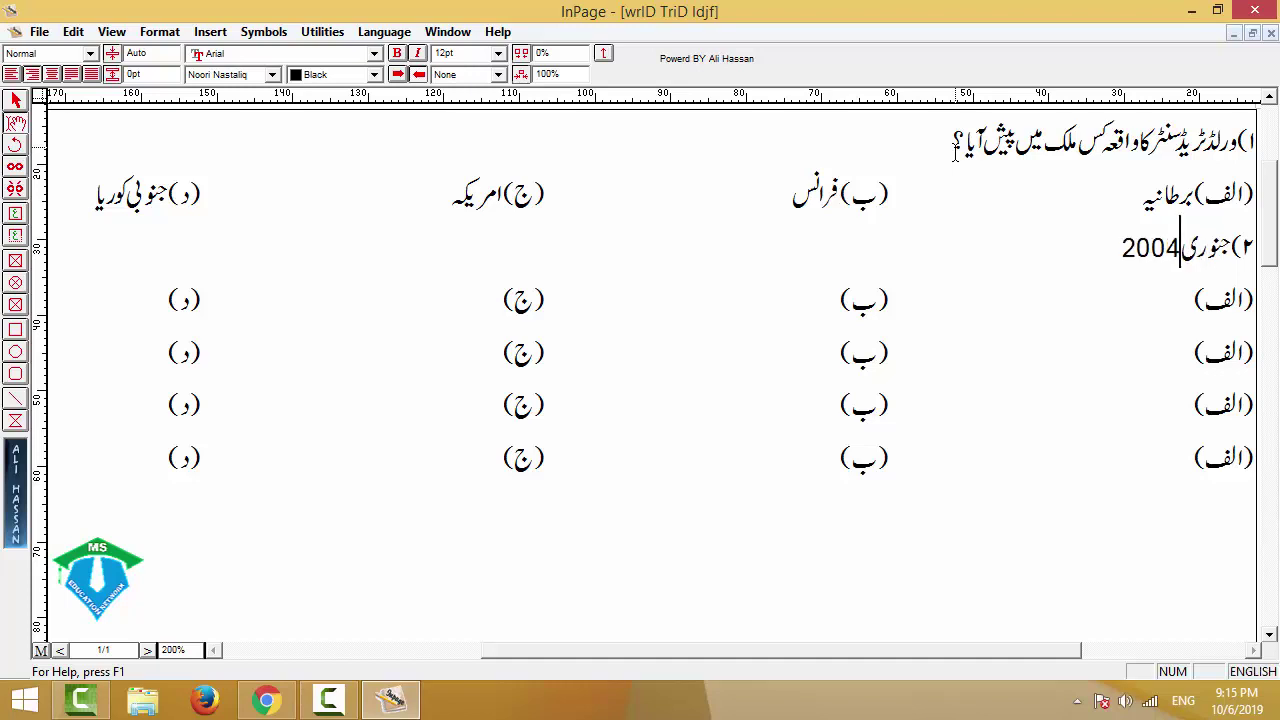
key(ctrl+space)
text(ء میں سارک کانفرنس پاکستان کے کس شہر میں منعقد ہوئی ؟)
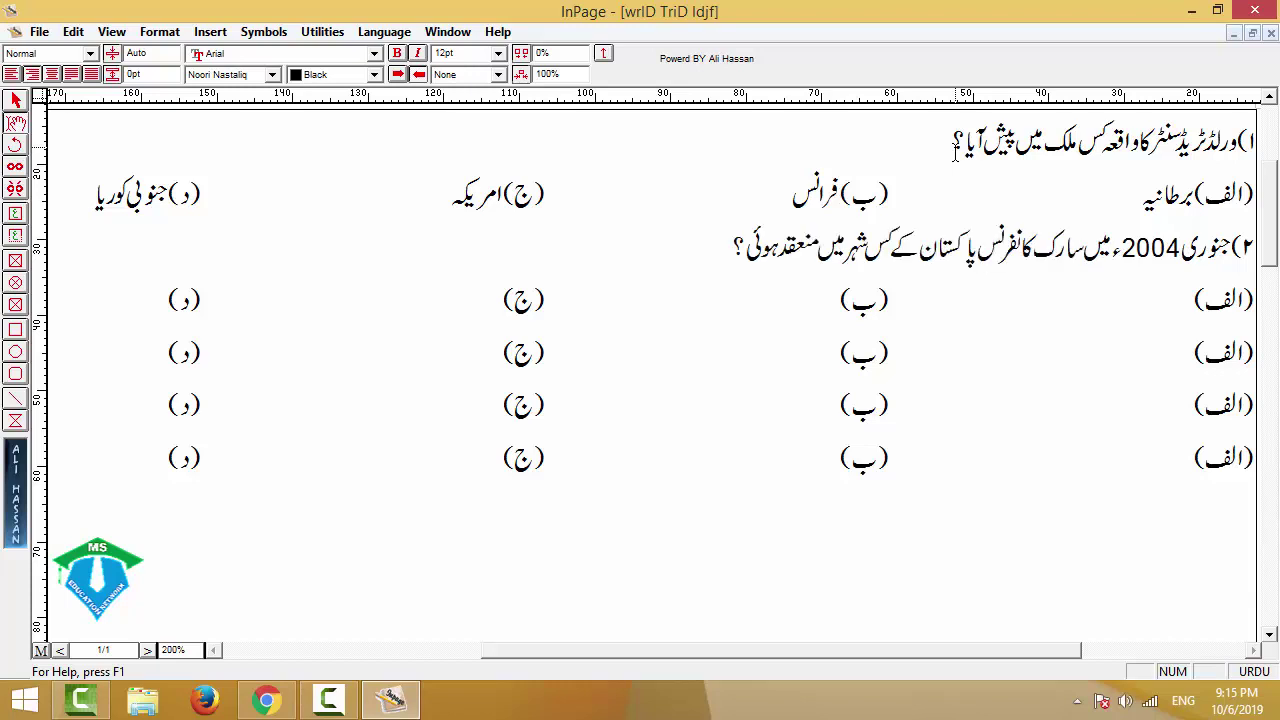
key(ctrl+Left)
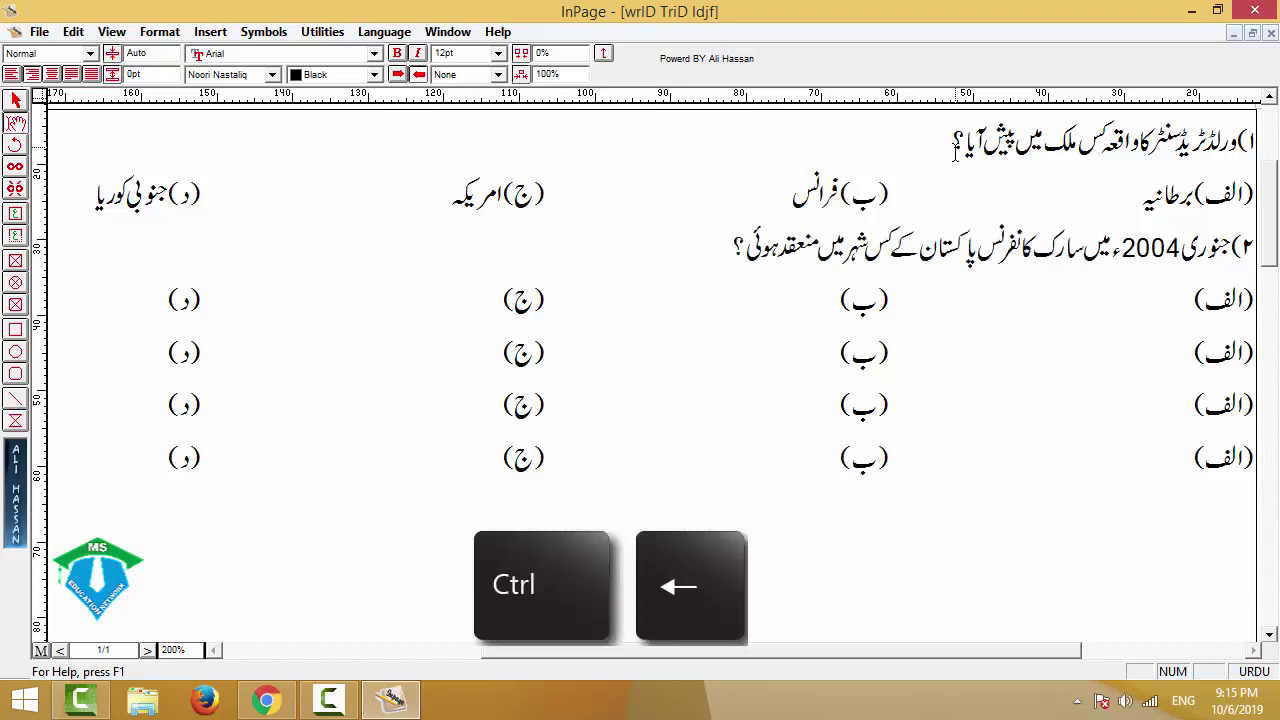
Fill in the second question's options (الف) with "لاہور" and (ب) with "اسلام آباد".
key(ctrl+Left)
key(ctrl+Left)
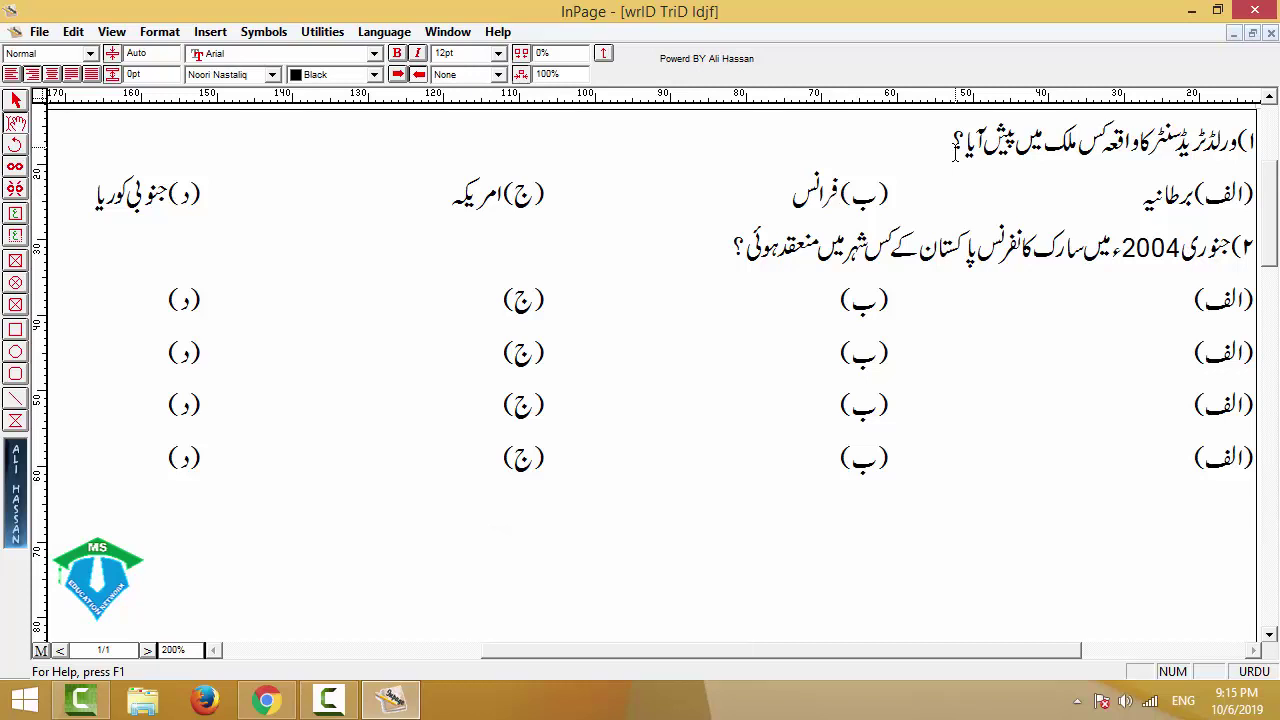
text(لاہور)
key(ctrl+Left)
key(ctrl+Left)
text(اسلام آباد)
Fill in the second question's options (ج) with "کراچی" and (د) with "پشاور", and insert an empty line below.
key(ctrl+Left)
key(ctrl+Left)
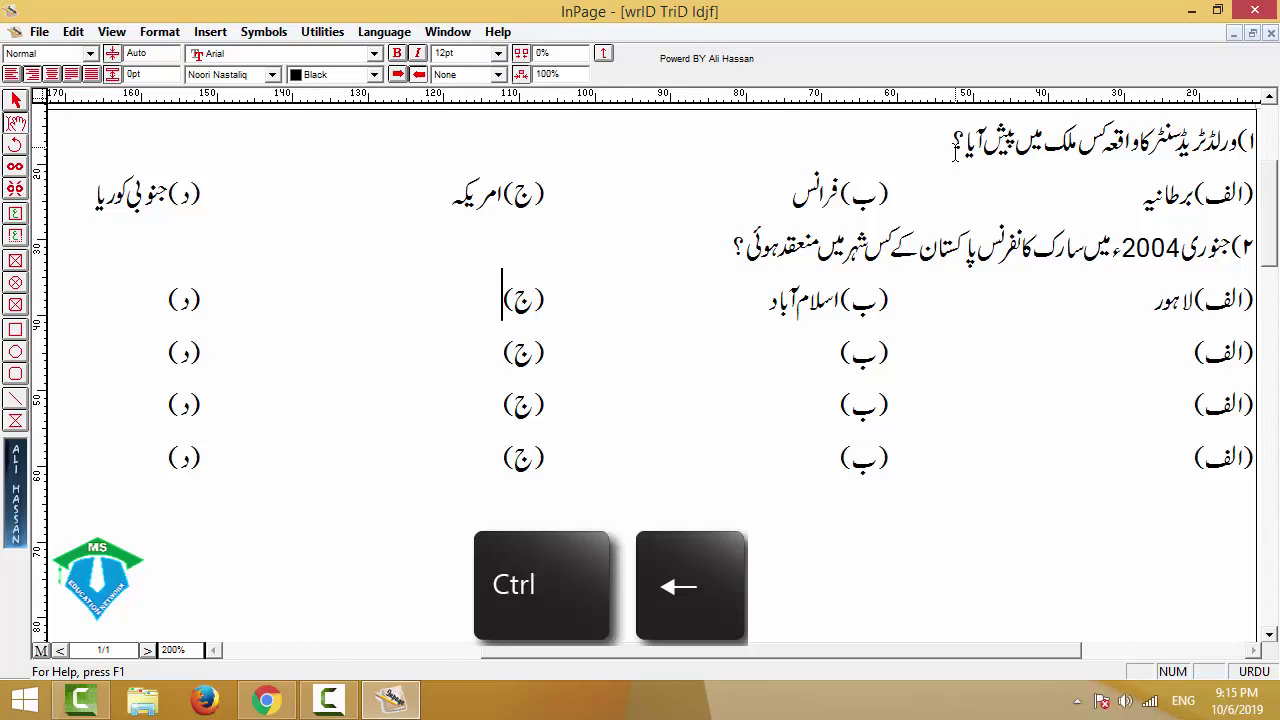
text(کراچی)
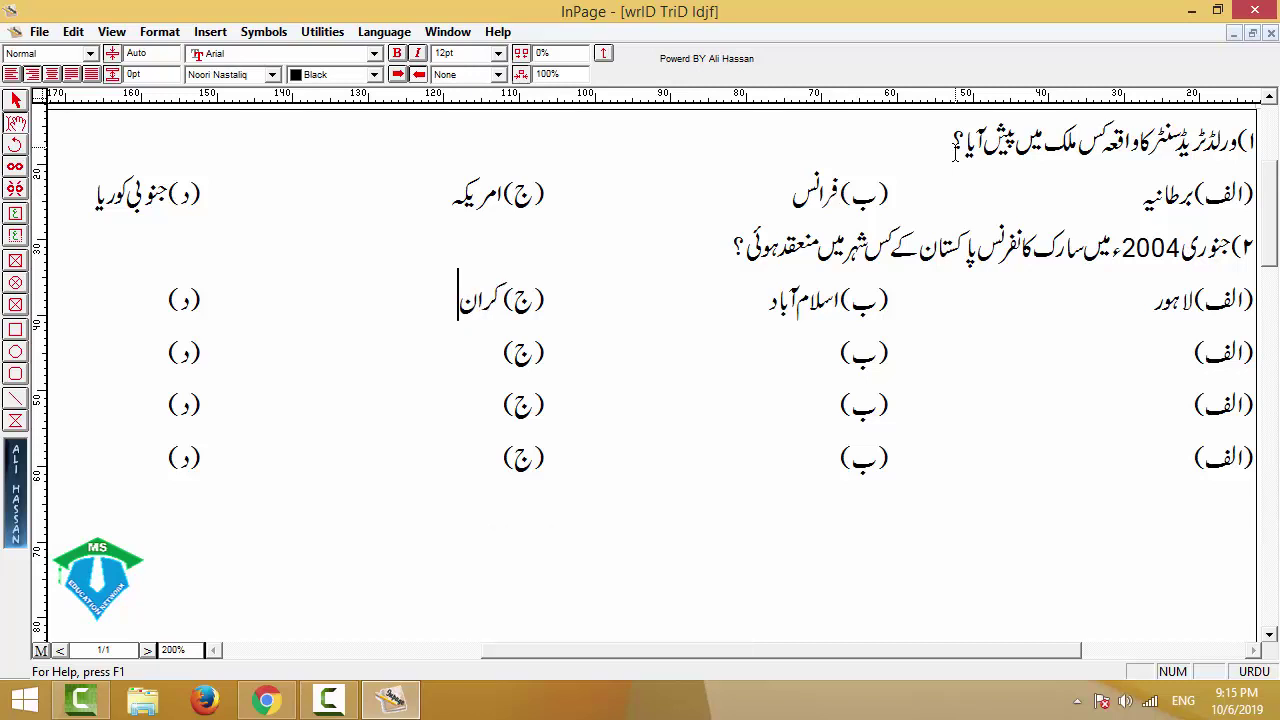
key(ctrl+Left)
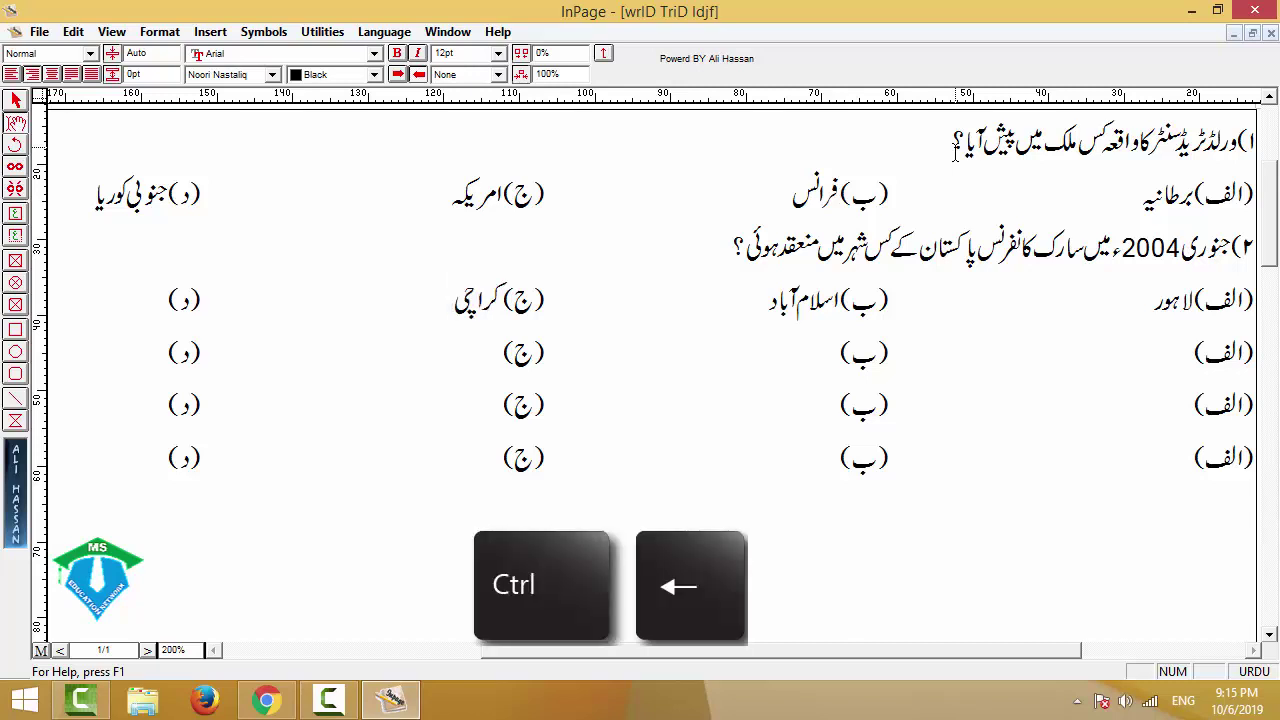
text(پشاور)
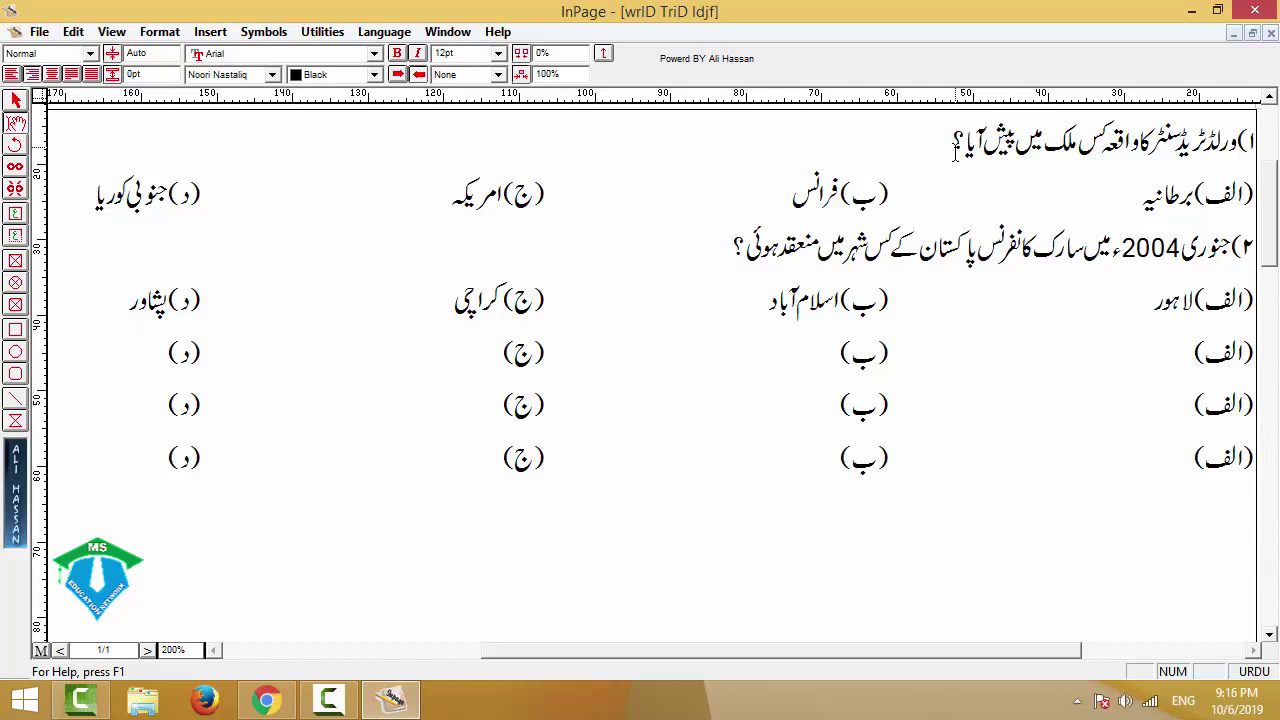
key(Return)
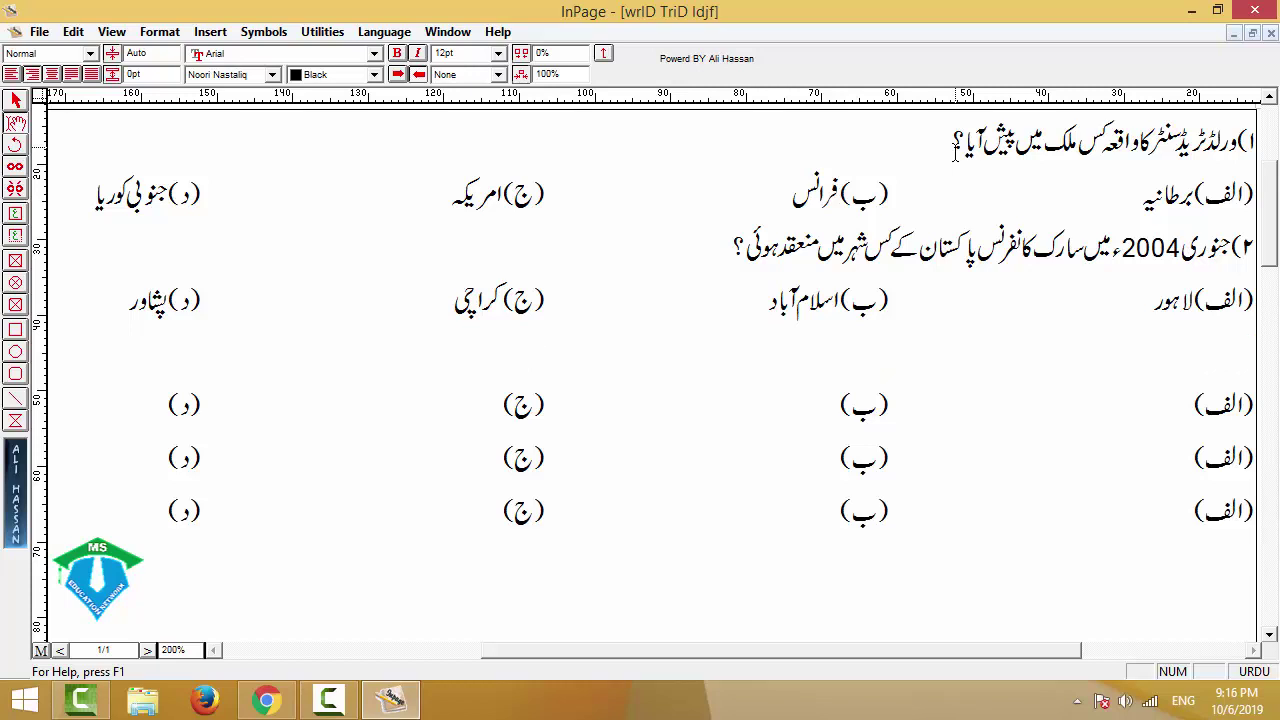
Write the third question, "۳)پاکستان اور بھارت کے نا خوشگوار تعلقات کی سب سے بڑی وجہ کیا ہے؟".
text(۳)پاکستان اور)
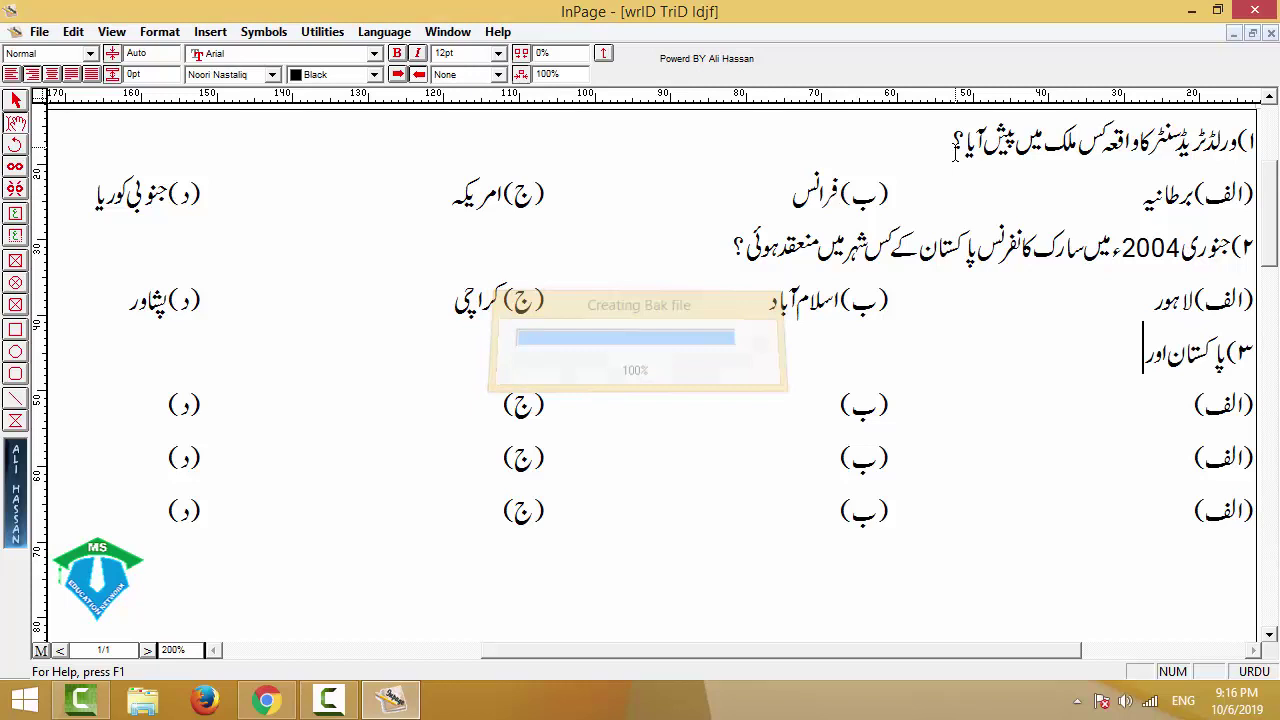
key(BackSpace)
key(BackSpace)
key(BackSpace)
key(BackSpace)
text(اور بھار)
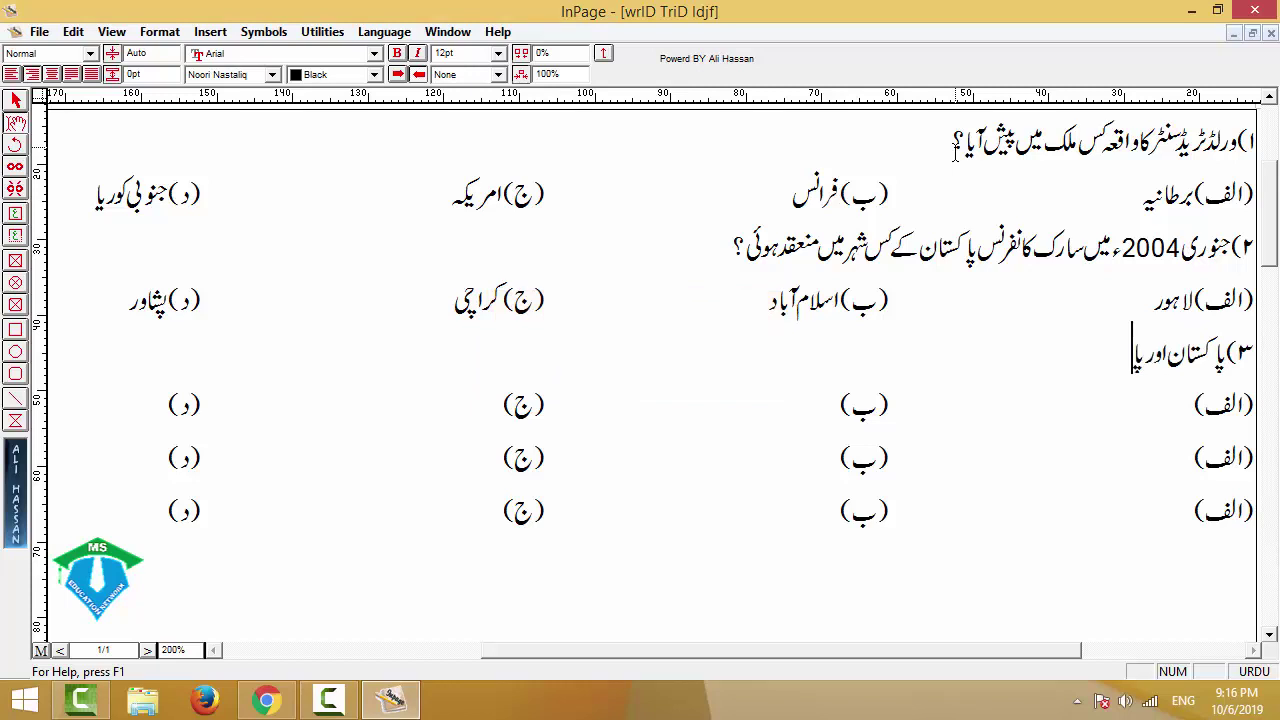
text(ت)
text( کے ناخ)
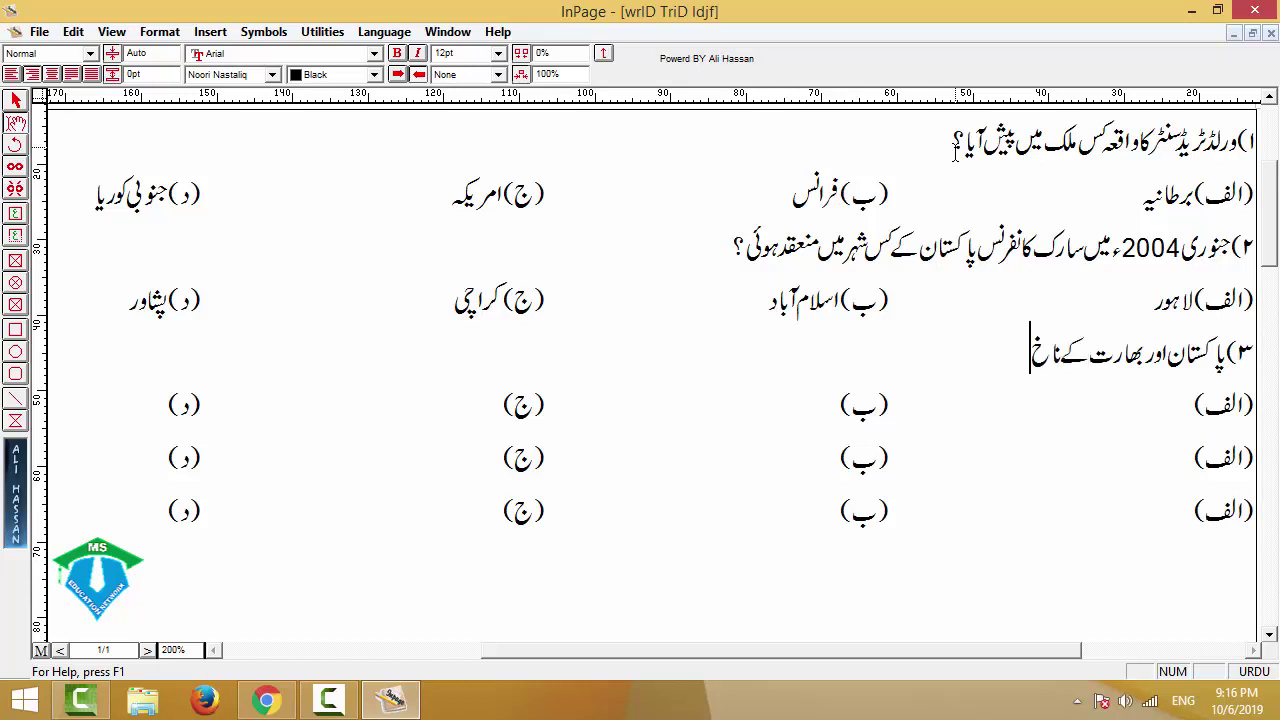
text(وش.گوار تعلقات کی سب سے بڑی وجہ کیا ہے؟)
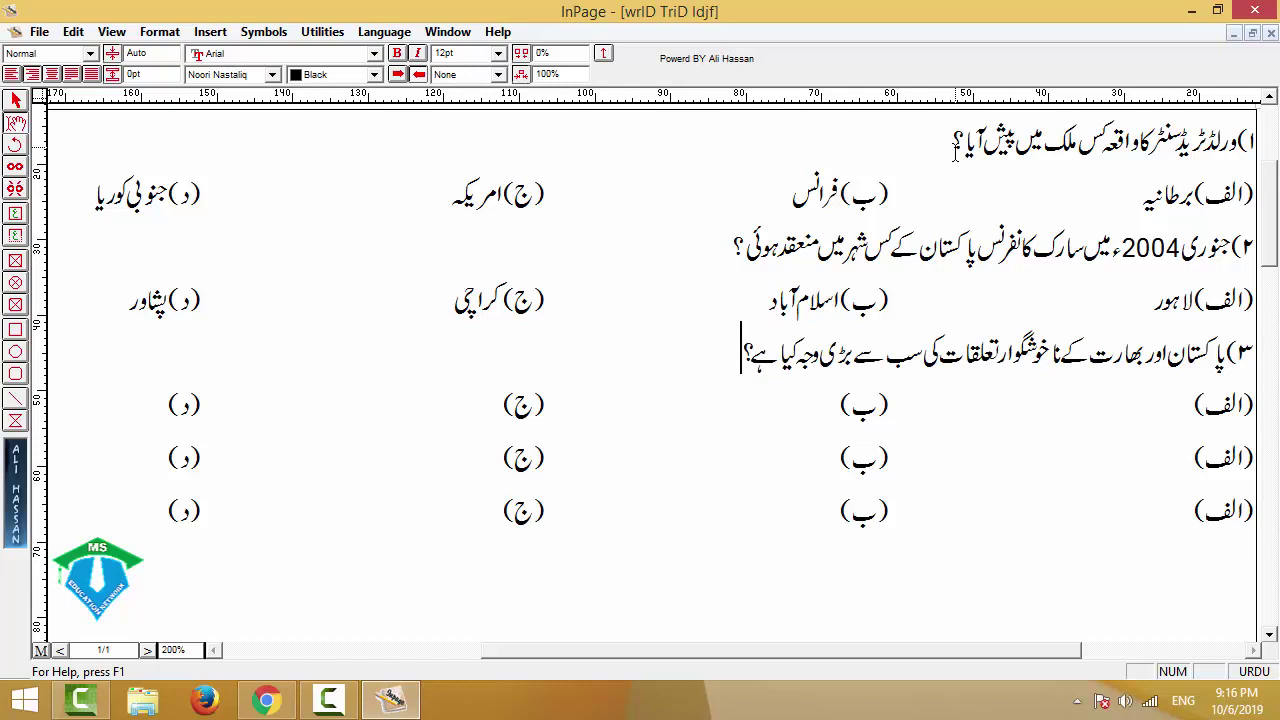
Fill in the third question's options (الف) with "غربت" and (ب) with "اسلحہ کی دوڑ".
key(Left)
text(غربت)
key(Tab)
key(Left)
key(Left)
key(Left)
text(اسلحہ کی دوڑ)
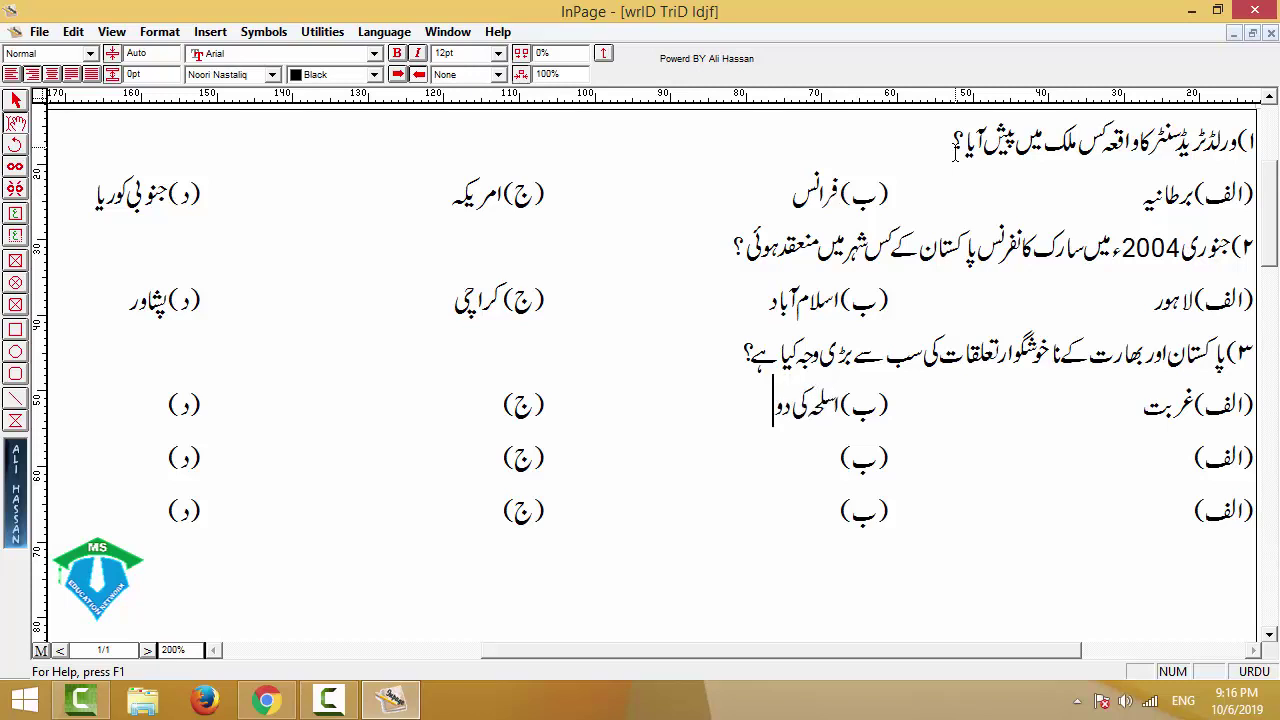
Fill in the third question's options (ج) with "مسئلہ کشمیر" and (د) with "نہری پانی".
key(Tab)
key(Left)
key(Left)
key(Left)
text(مسئلہ کشمیر (د)نہری پانی)
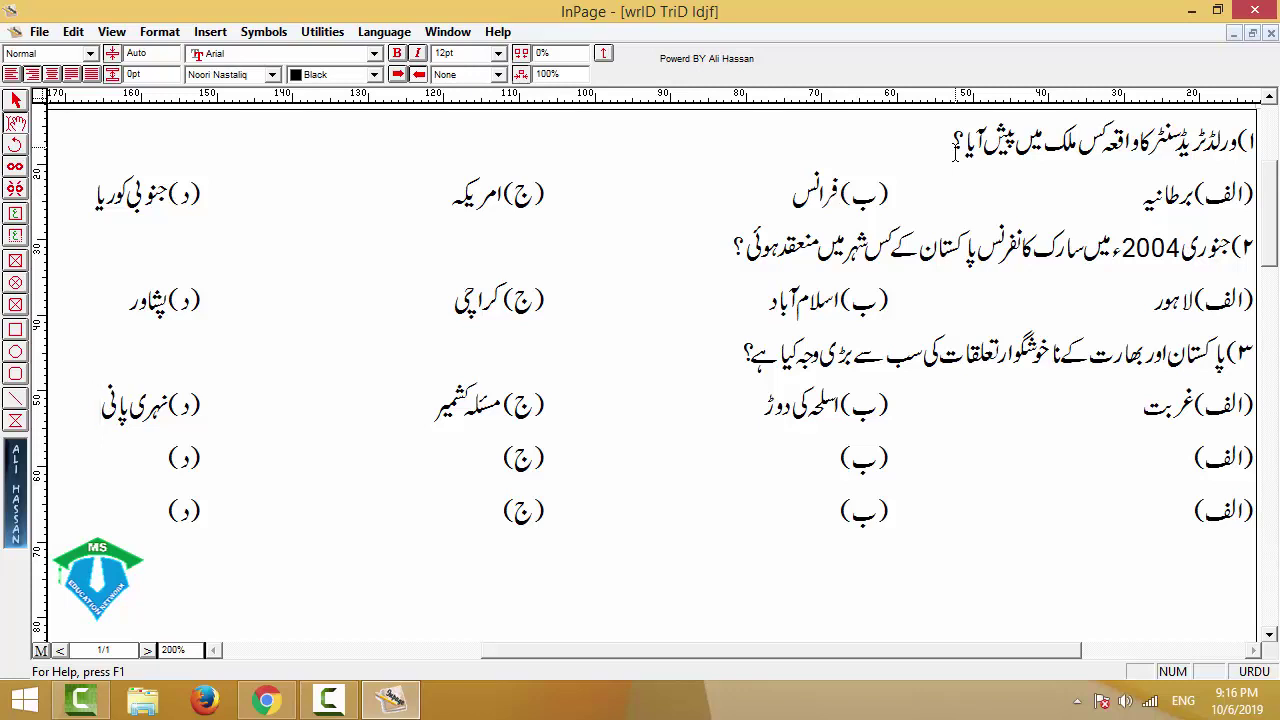
Write the fourth question, "۴)پاکستان کو آزادی کے بعد سب سے پہلے کس نے تسلیم کیا؟", with option (الف) "افغانستان نے".
key(Return)
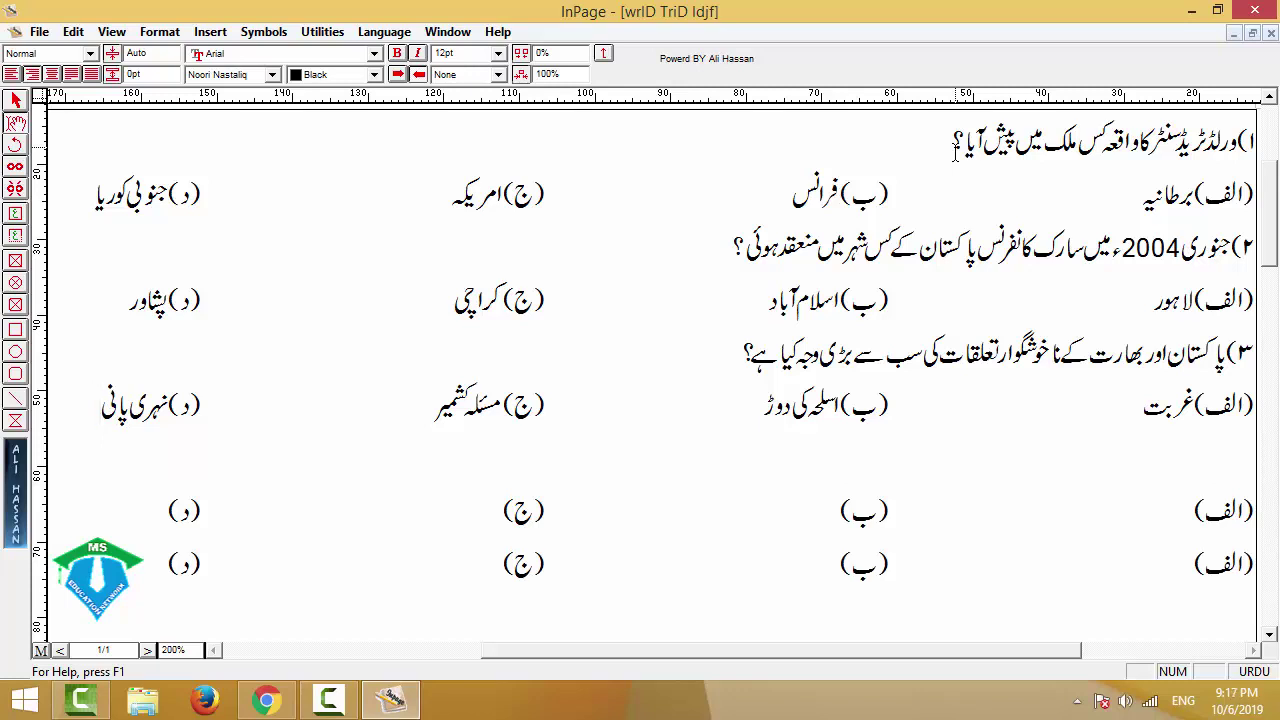
text(۴)پاکستان کو آزادی کے بعد سب سے پہلے کس نے تسلیم کیا؟)
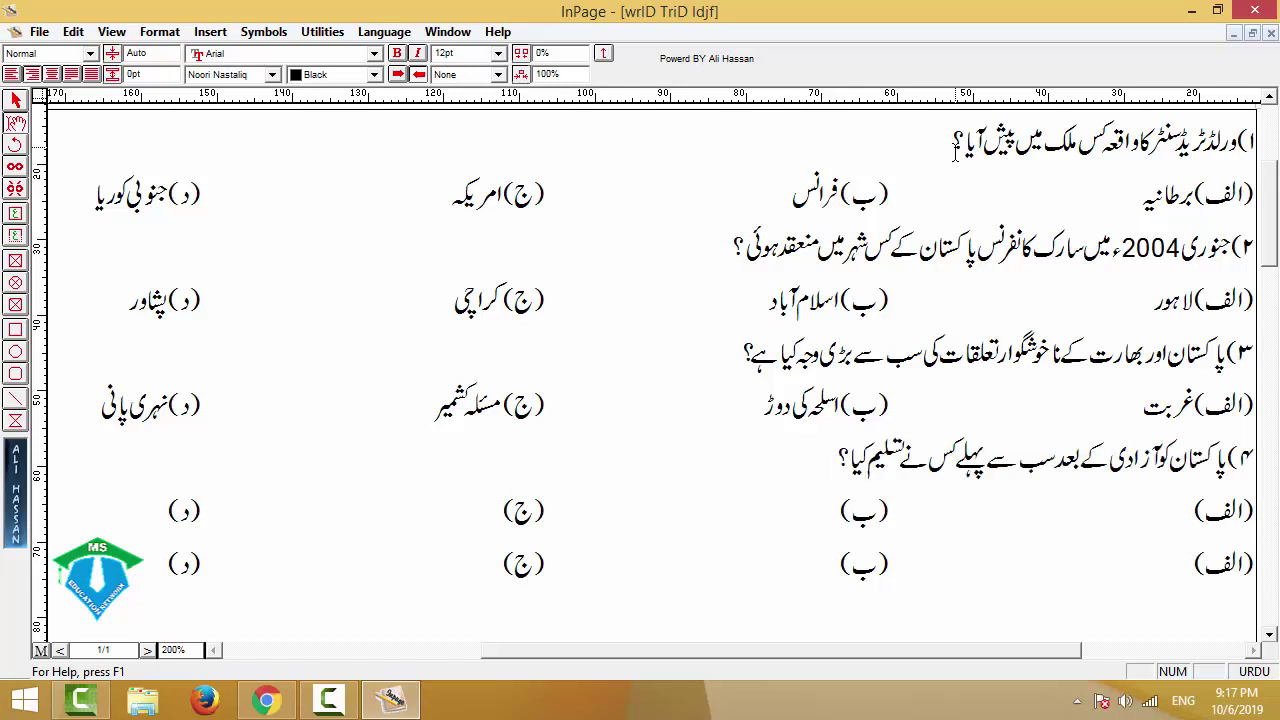
key(Down)
text(افغانستان نے)
Fill in the fourth question's options (ب) with "ترکی" and (ج) with "سعودی عرب".
key(Left)
key(Left)
key(Left)
key(Left)
text(ترکی)
key(Left)
key(Left)
key(Left)
key(Left)
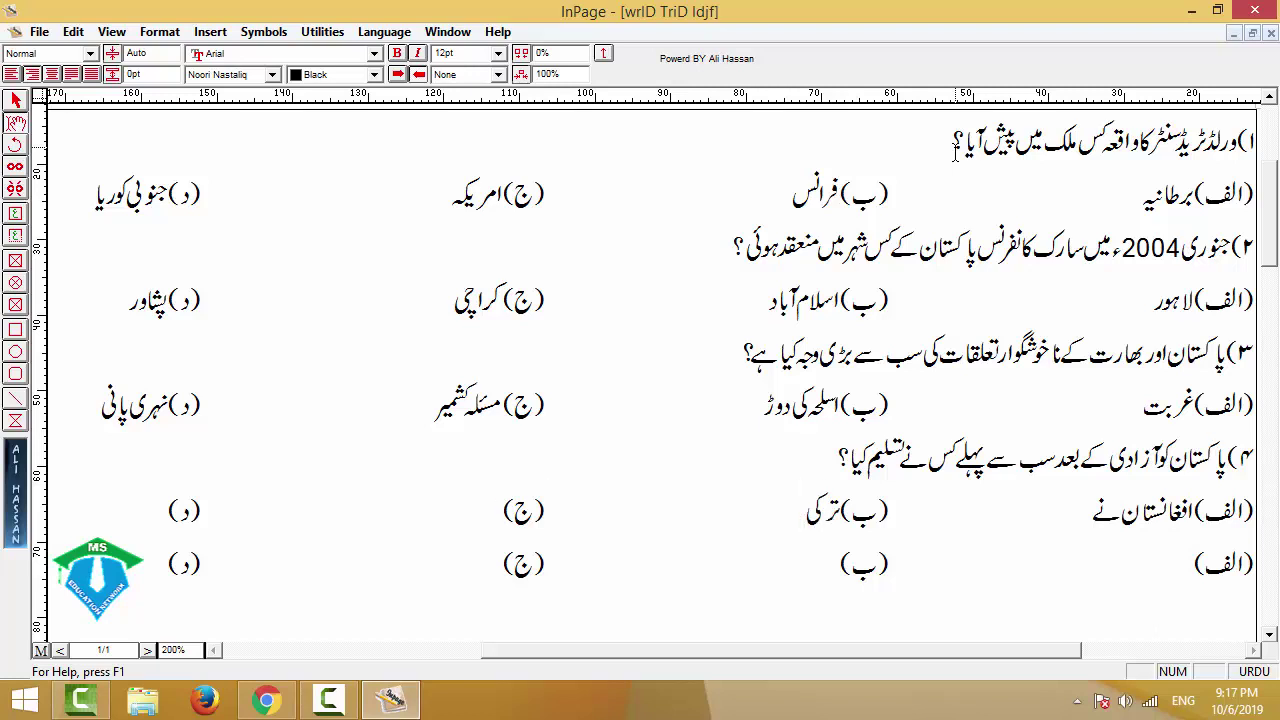
text(سعودی عرب)
Fill in the fourth question's option (د) with "ایران" and insert an empty line below.
key(Left)
key(Left)
key(Left)
key(Left)
text(ایران)
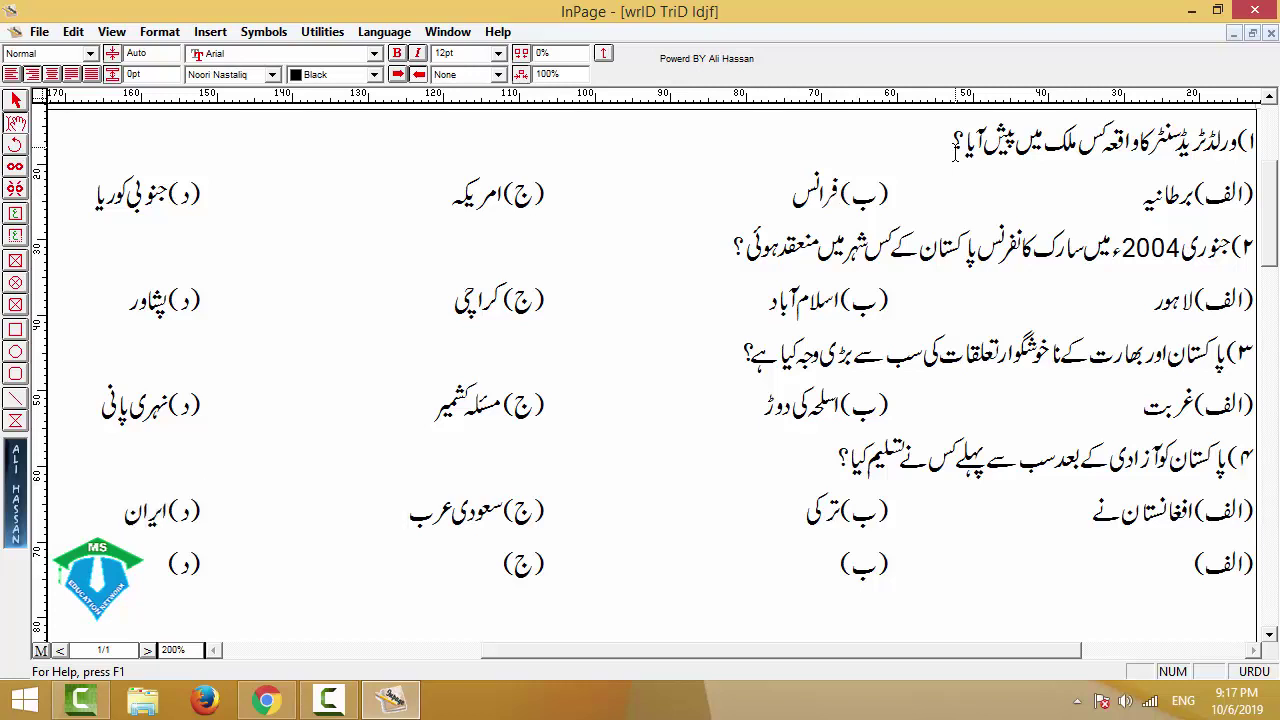
key(Return)
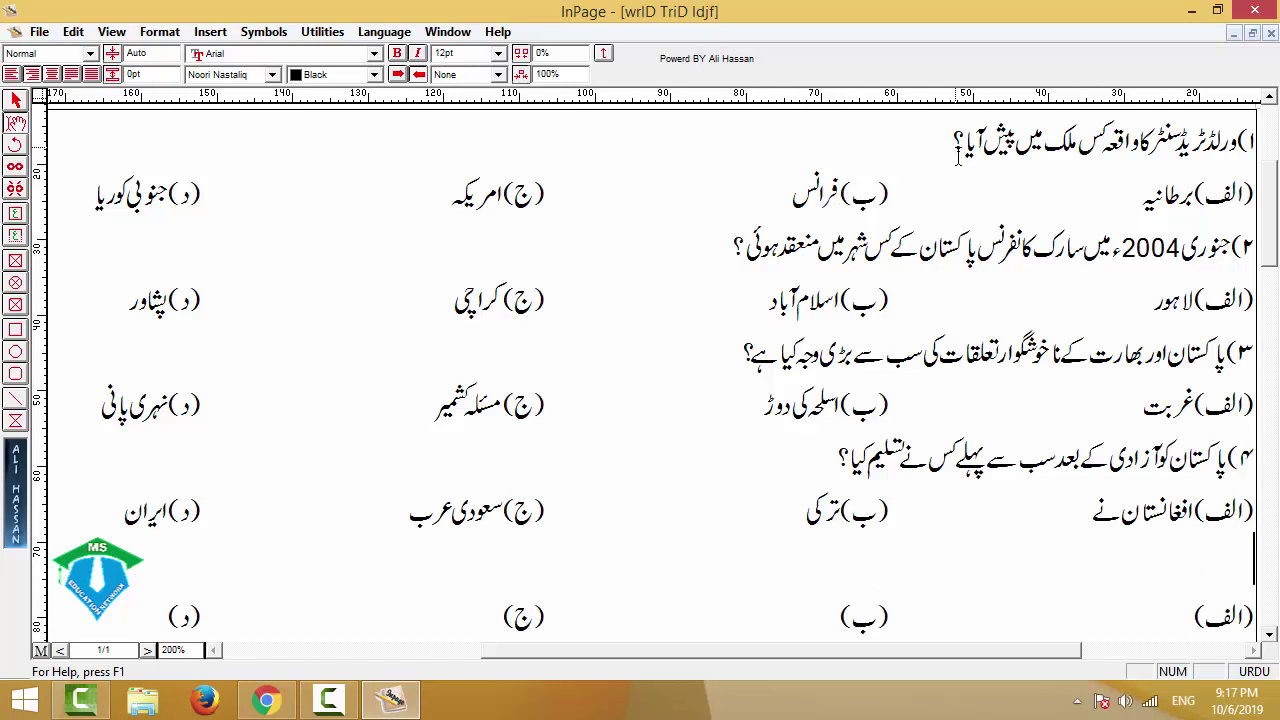
Delete the unused line of option labels below the fourth question's options.
click(1166, 533)
key(ctrl+1)
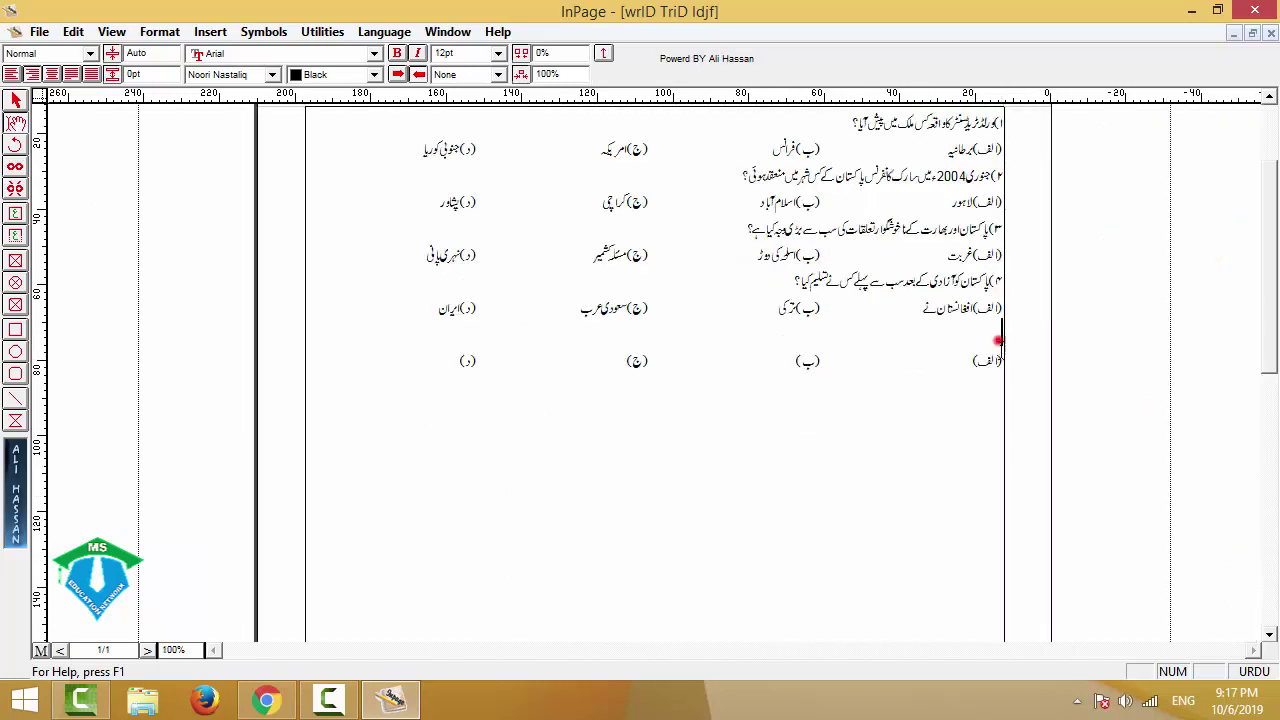
drag(998, 332, 1004, 468)
key(Delete)
key(ctrl+2)
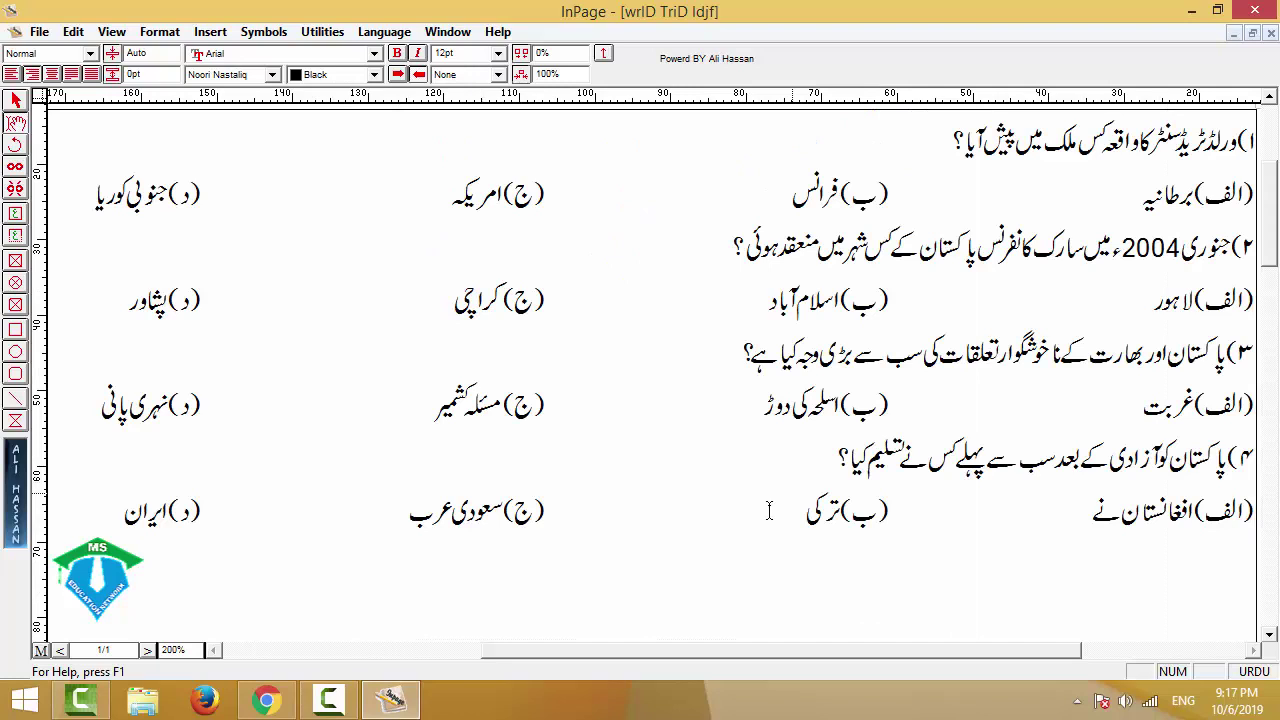
Leave an empty line below the fourth question's options and paste the copied line of option labels fifteen times.
drag(822, 369, 787, 437)
drag(918, 330, 986, 249)
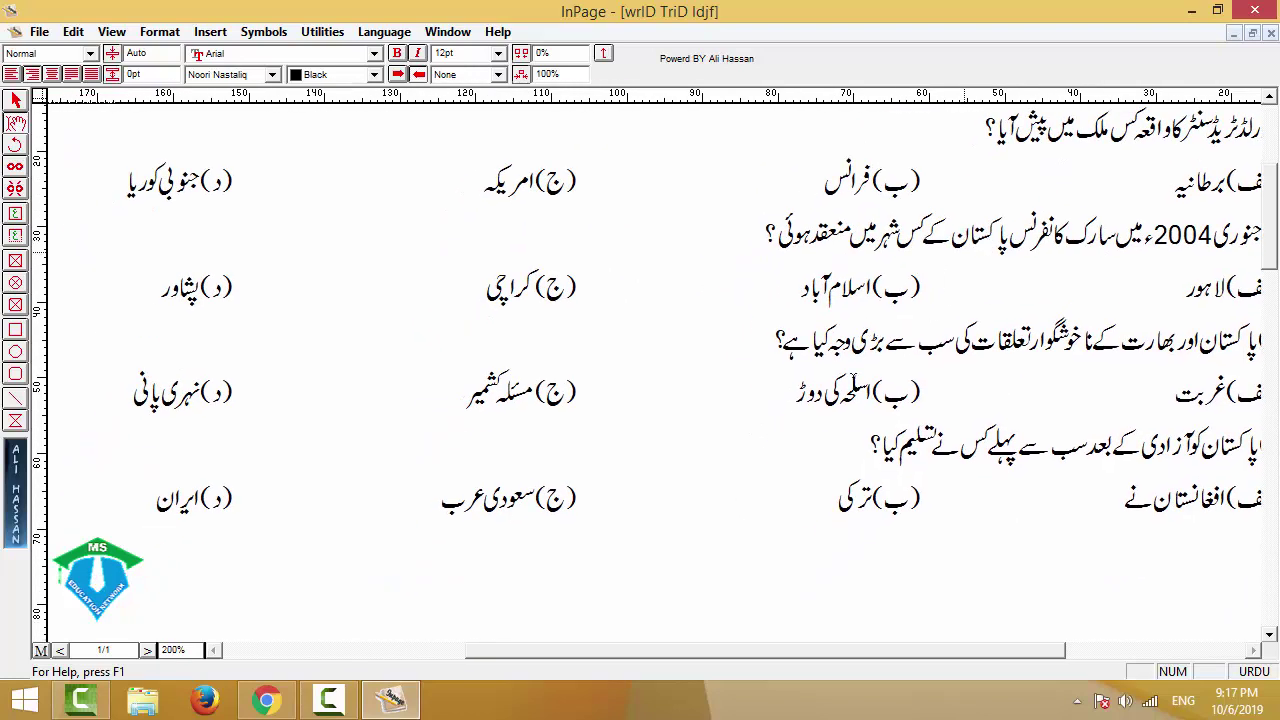
key(ctrl+1)
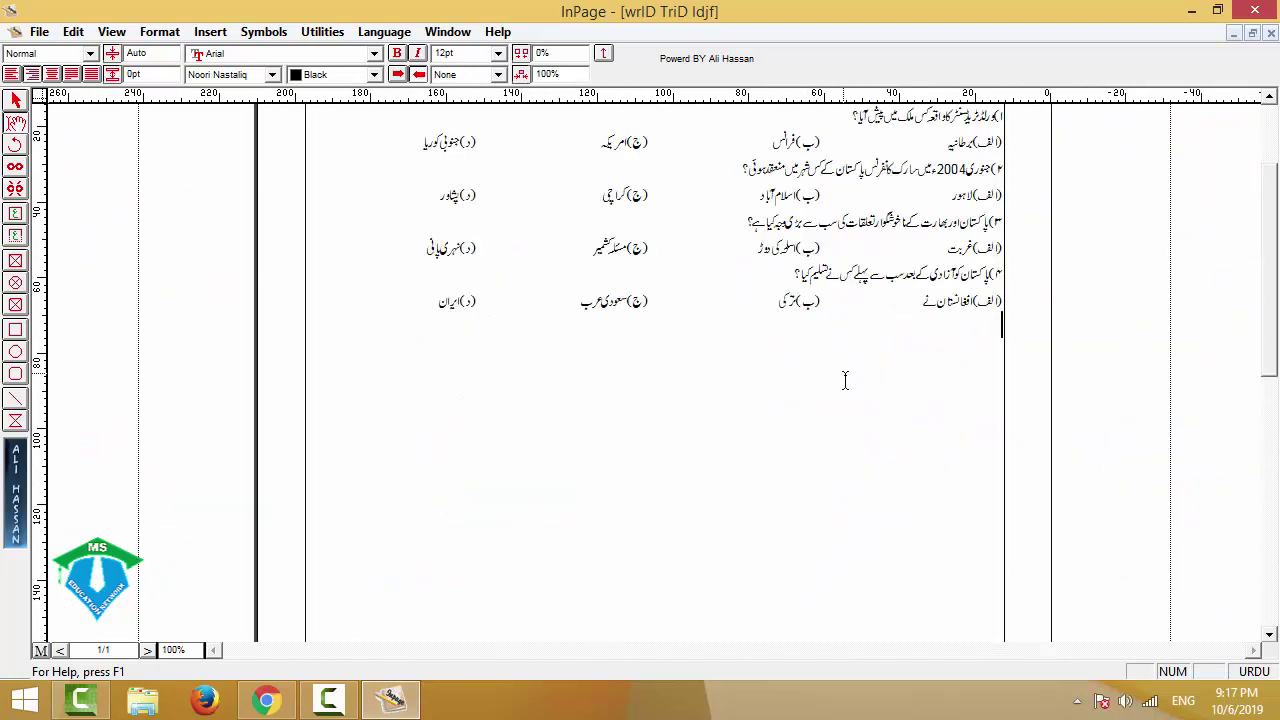
key(Return)
key(ctrl+v)
key(ctrl+v)
key(ctrl+v)
key(ctrl+v)
key(ctrl+v)
key(ctrl+v)
key(ctrl+v)
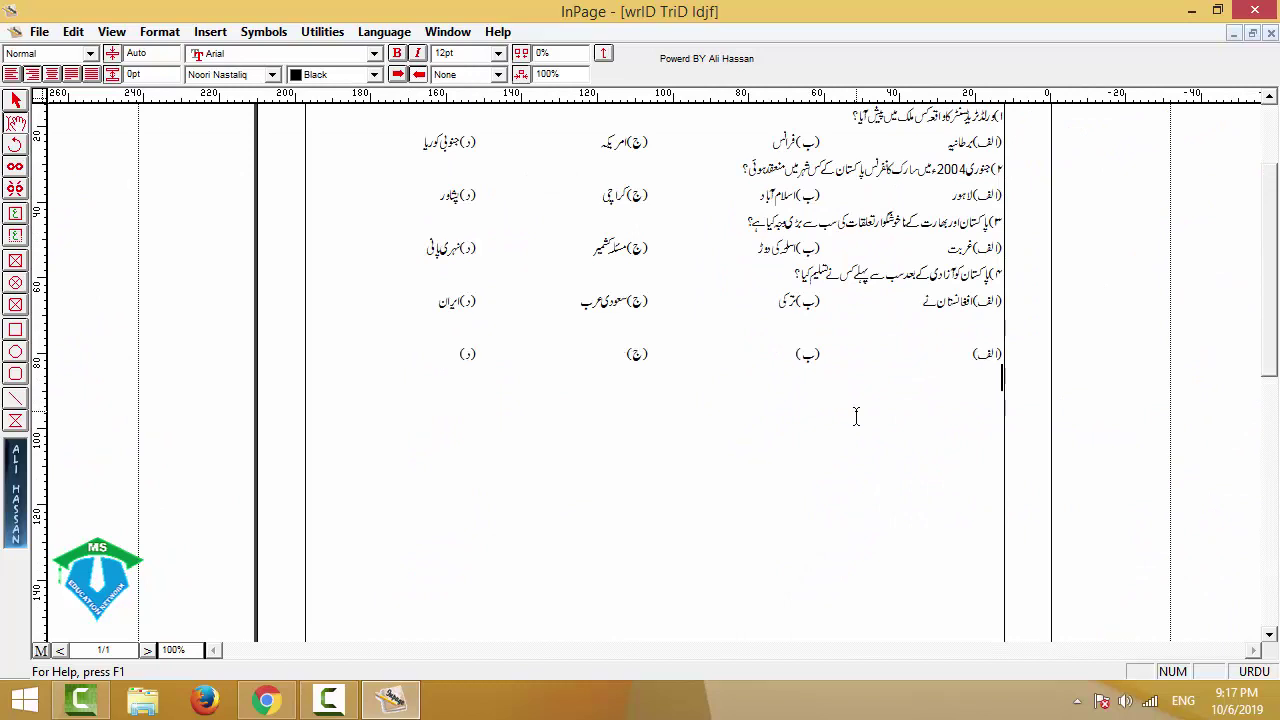
key(ctrl+v)
key(ctrl+v)
key(ctrl+v)
key(ctrl+v)
key(ctrl+v)
key(ctrl+v)
key(ctrl+v)
key(ctrl+v)
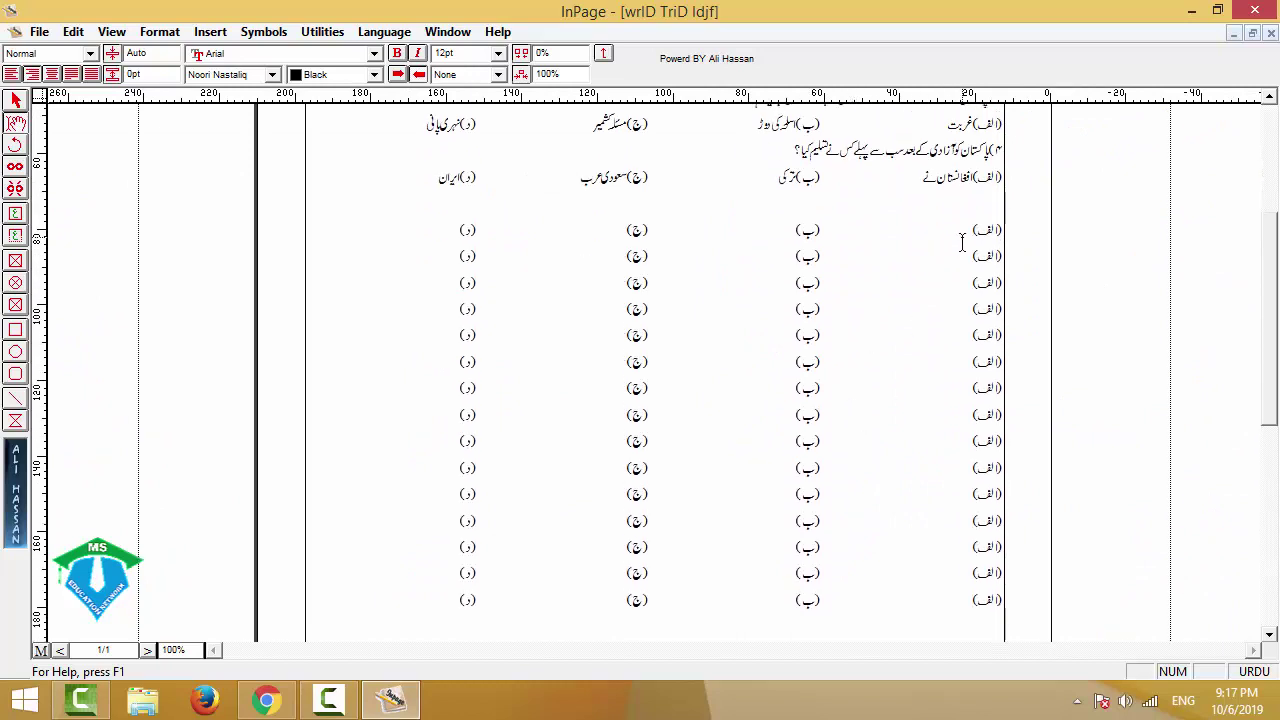
drag(860, 603, 855, 526)
drag(831, 460, 797, 555)
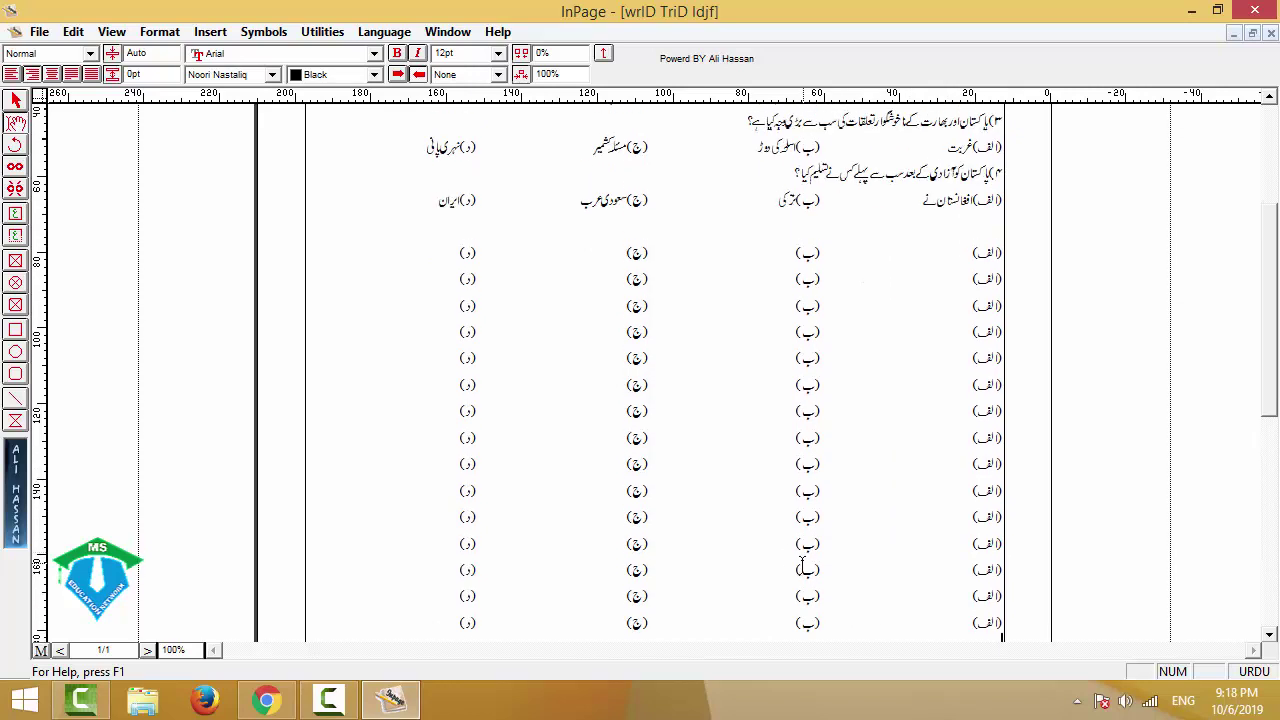
drag(796, 355, 787, 399)
scroll(787, 399, up, 3)
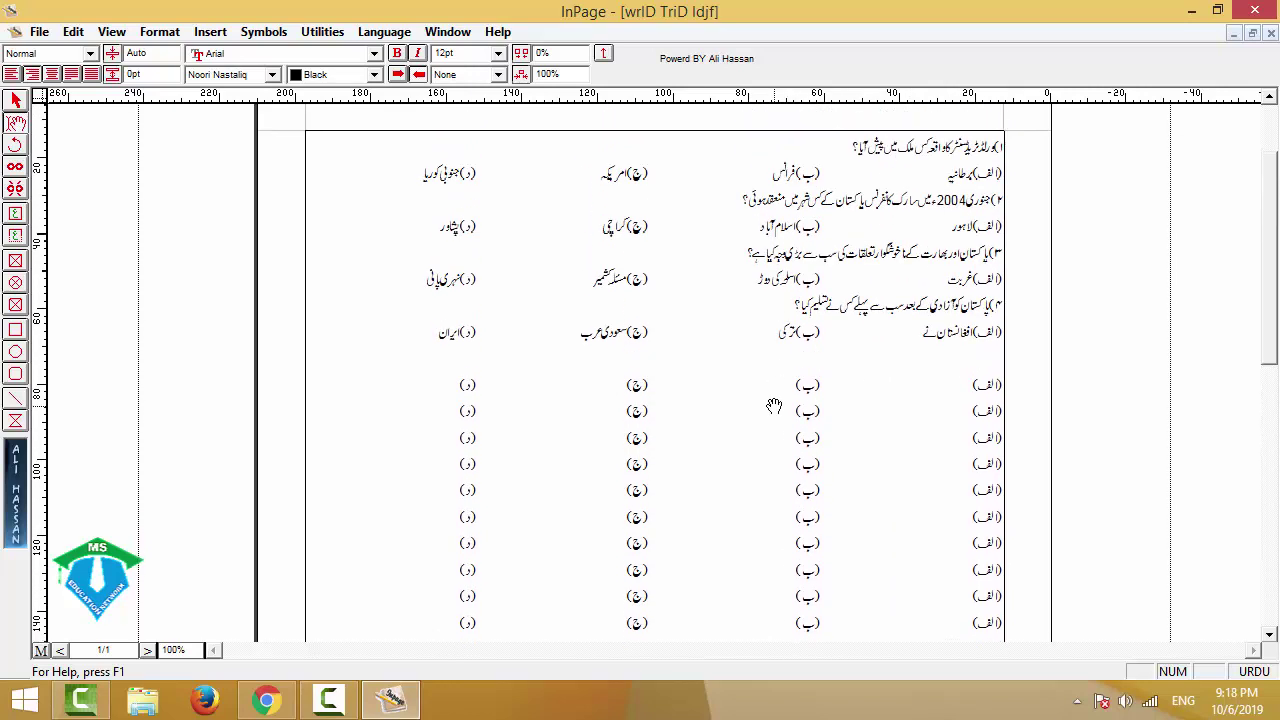